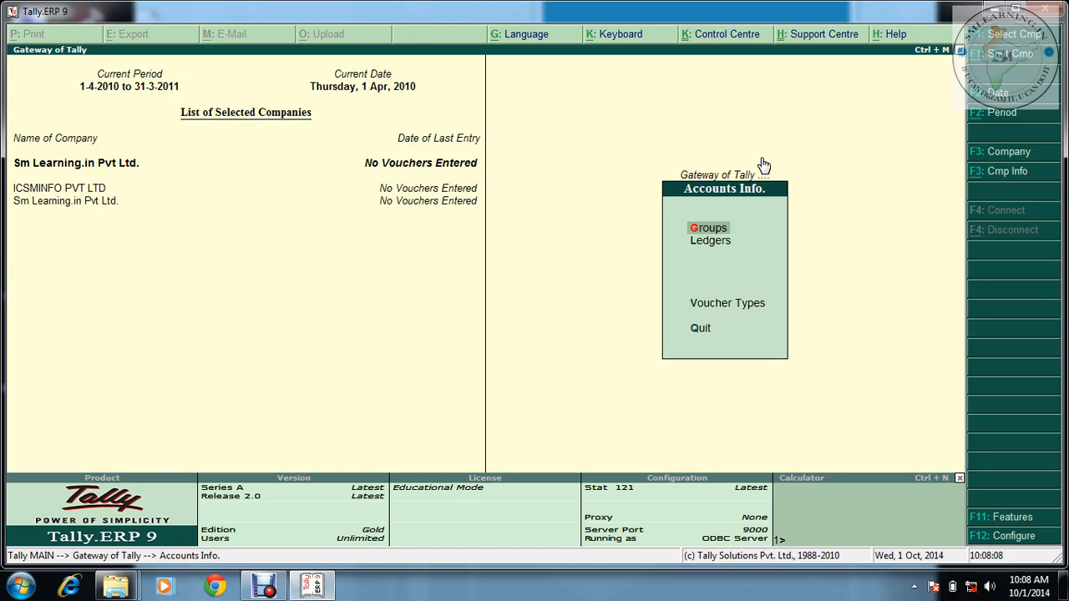
# Open a blank single-ledger creation form from Accounts Info > Ledgers
pyautogui.press('Down')
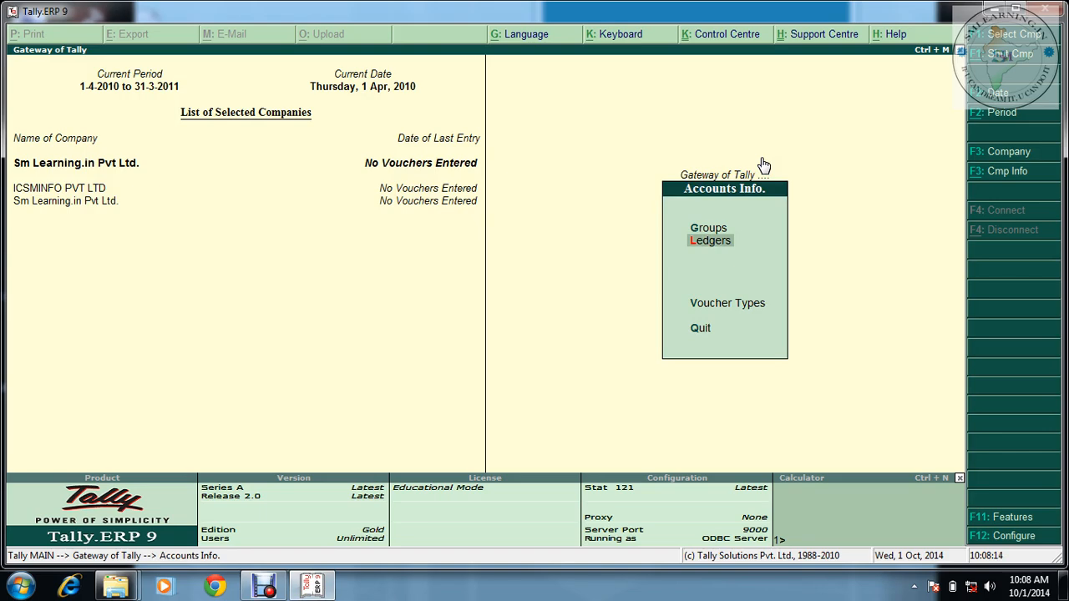
pyautogui.press('Return')
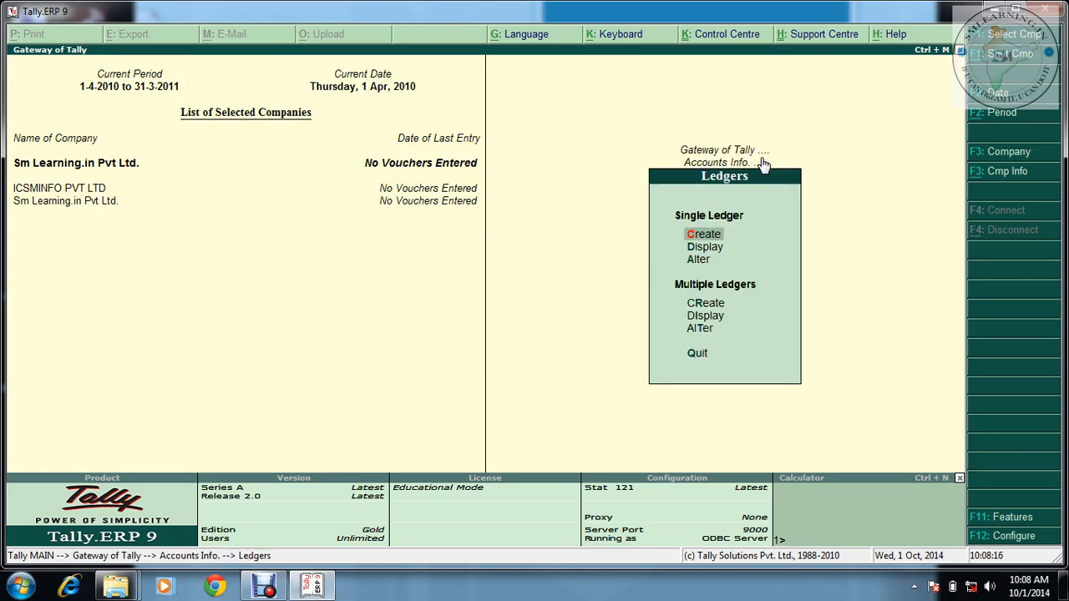
pyautogui.press('Return')
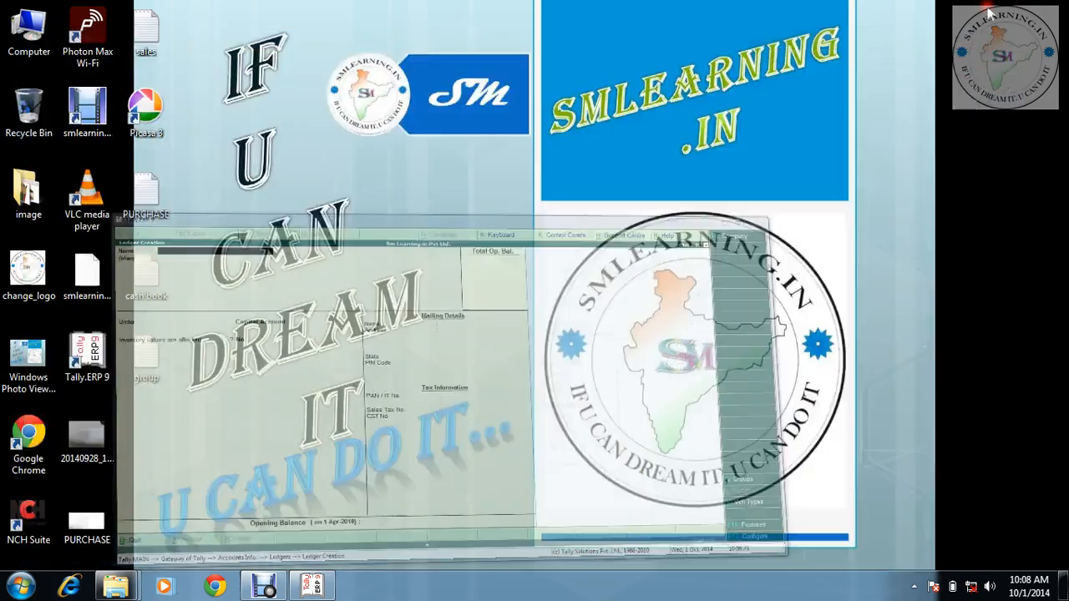
# Minimise Tally and open the desktop PURCHASE file, closing the browser it opened in
pyautogui.click(990, 12)
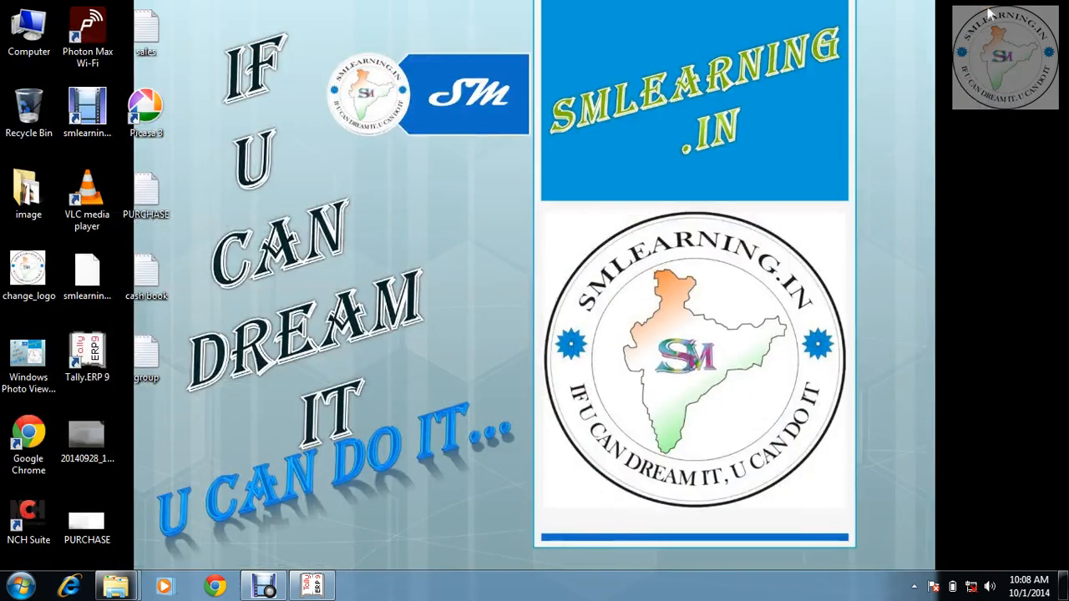
pyautogui.doubleClick(79, 520)
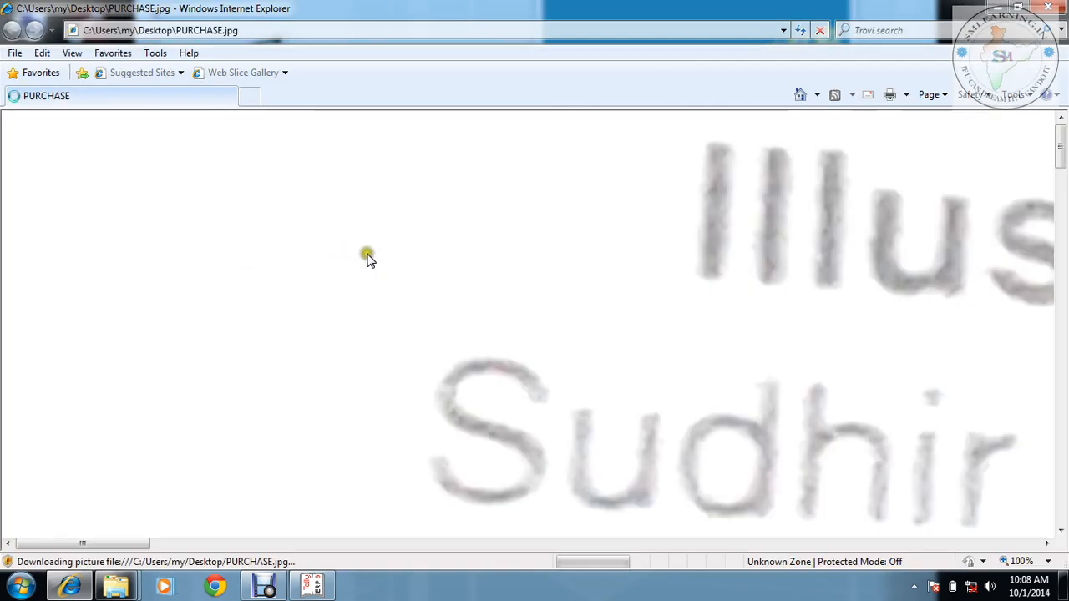
pyautogui.hotkey('alt', 'F4')
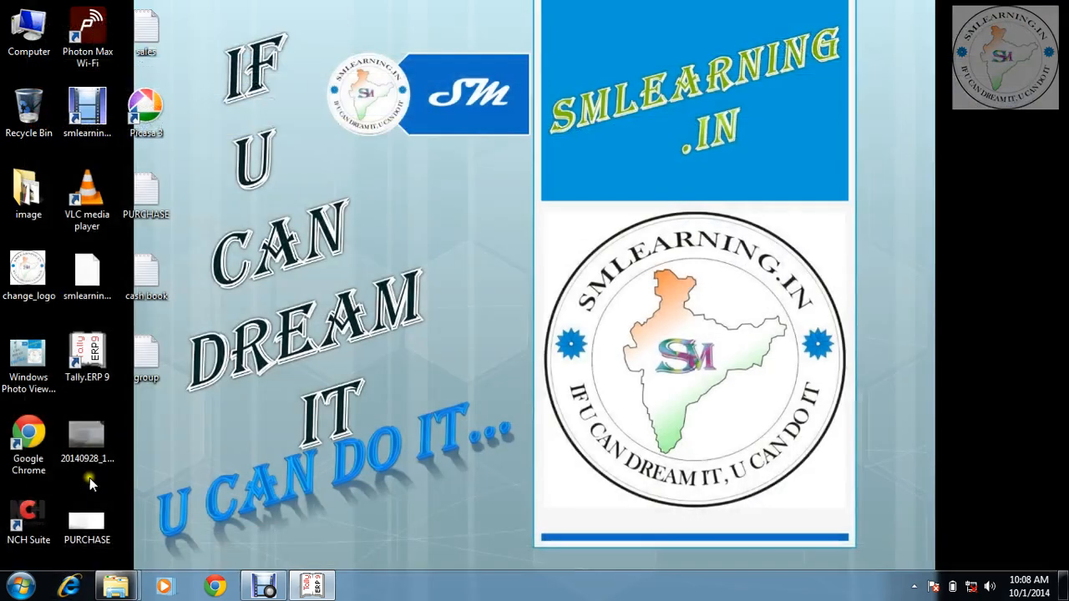
# Try PURCHASE in the photo viewer, then open it maximised in Notepad
pyautogui.rightClick(90, 517)
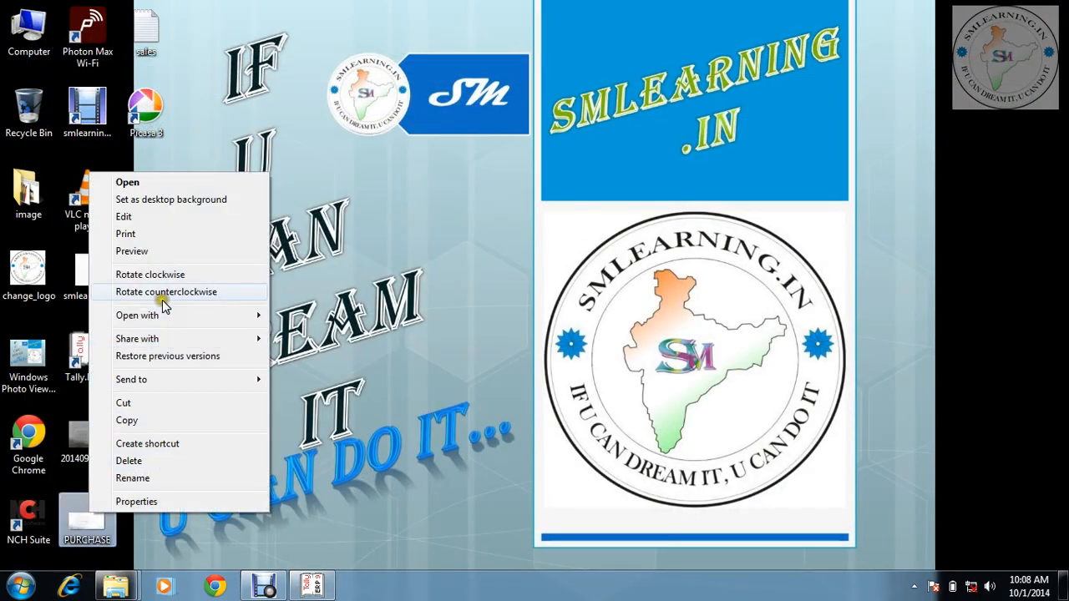
pyautogui.moveTo(250, 316)
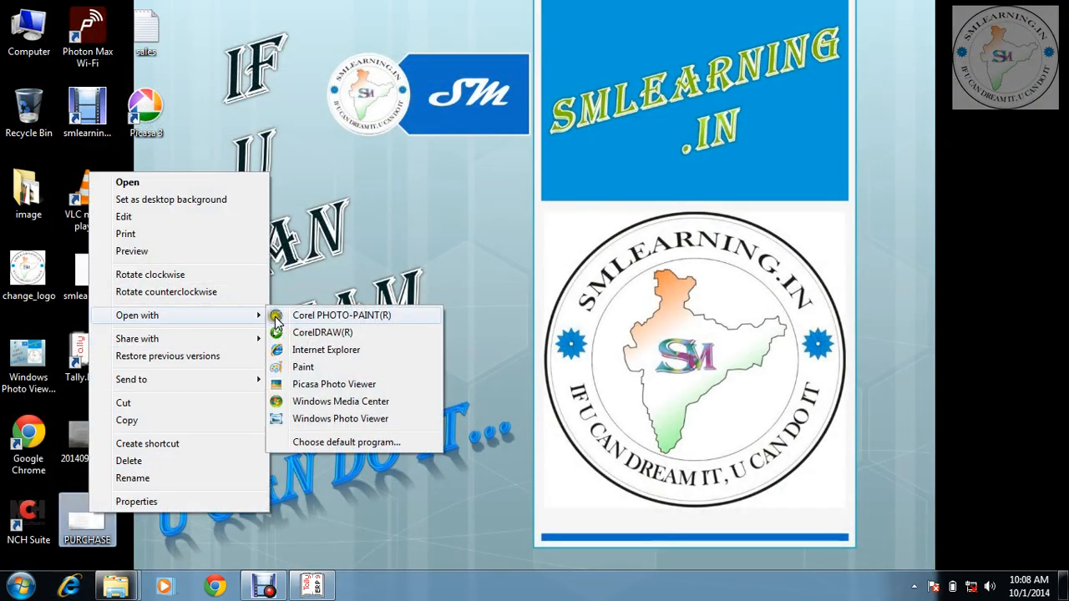
pyautogui.click(311, 418)
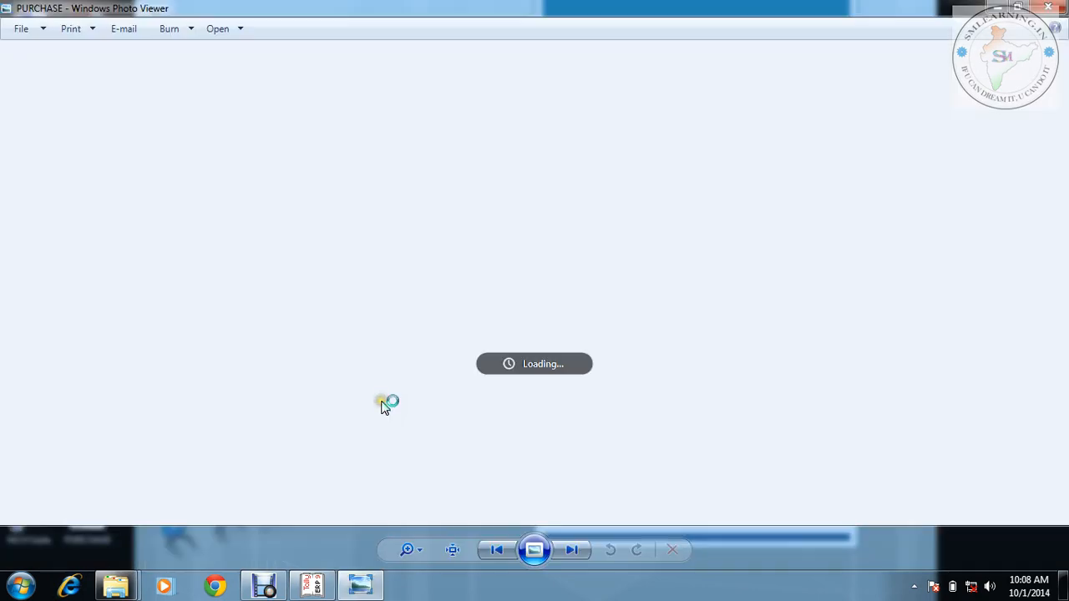
pyautogui.click(1050, 7)
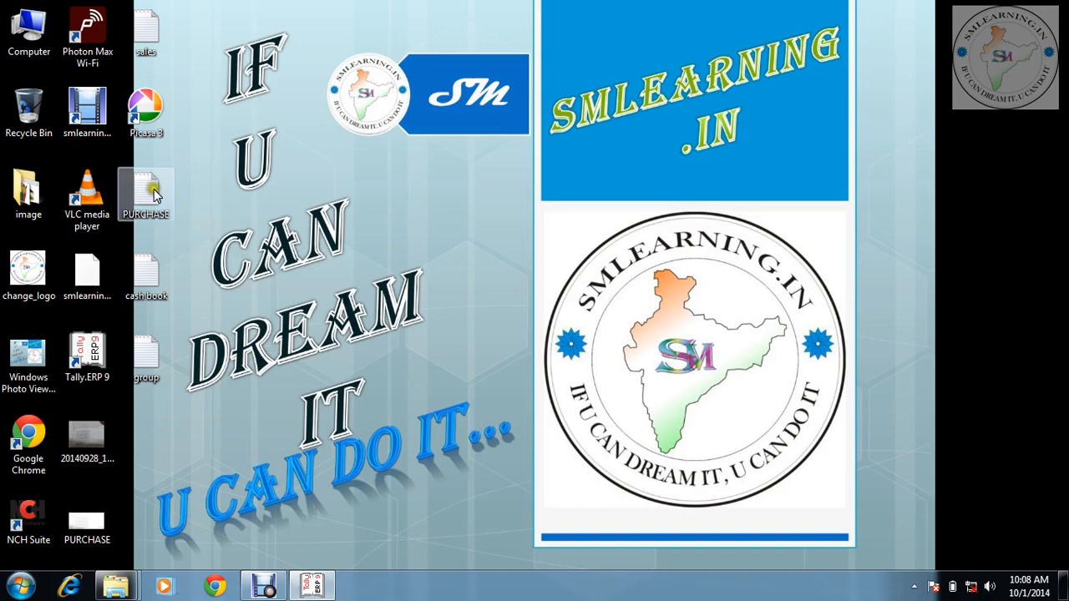
pyautogui.doubleClick(147, 204)
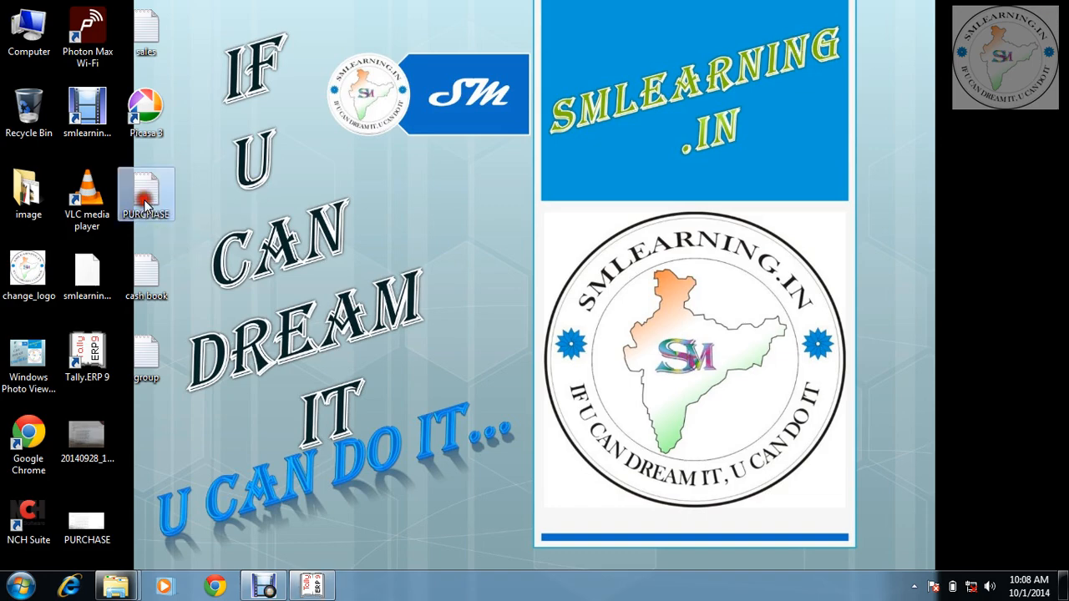
pyautogui.click(763, 30)
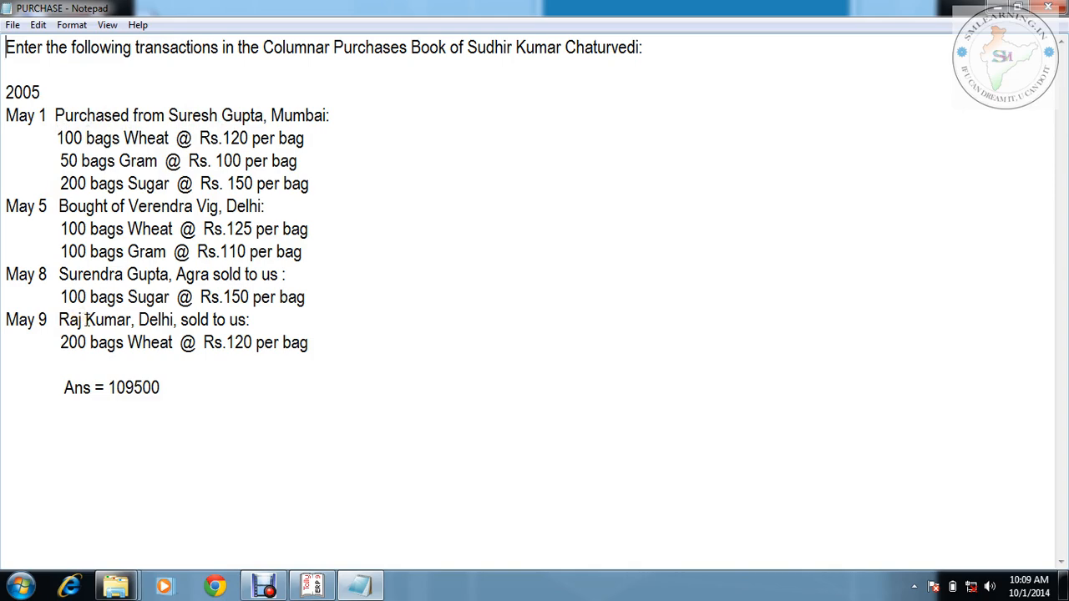
# Review the supplier purchases, then return to Tally's ledger form and enter the name Puchase
pyautogui.click(309, 588)
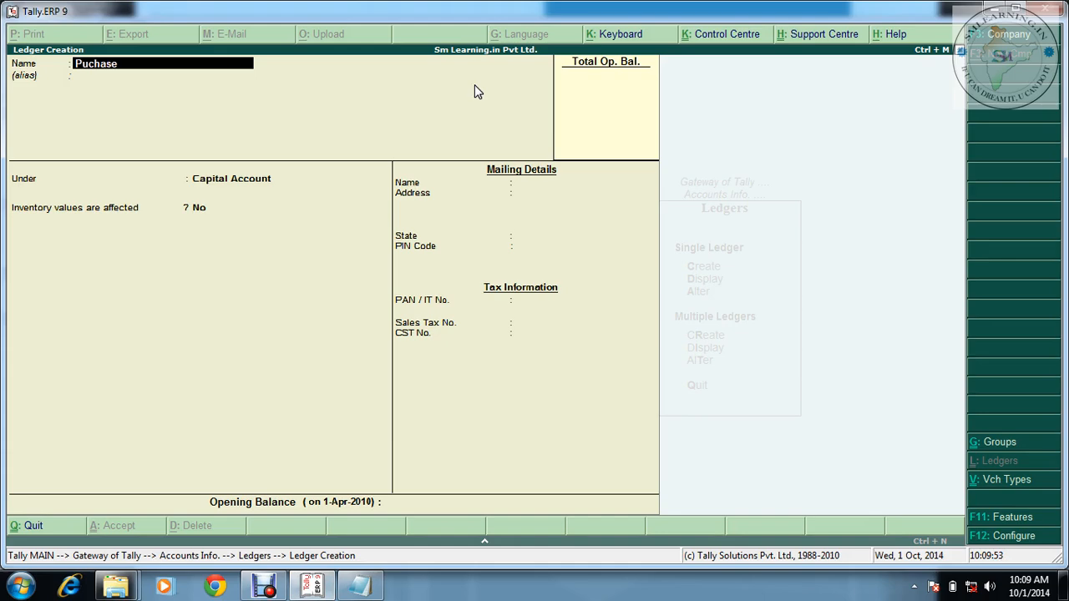
# Put the Puchase ledger under Purchase Accounts with inventory values affected set to Yes
pyautogui.press('Return')
pyautogui.press('Return')
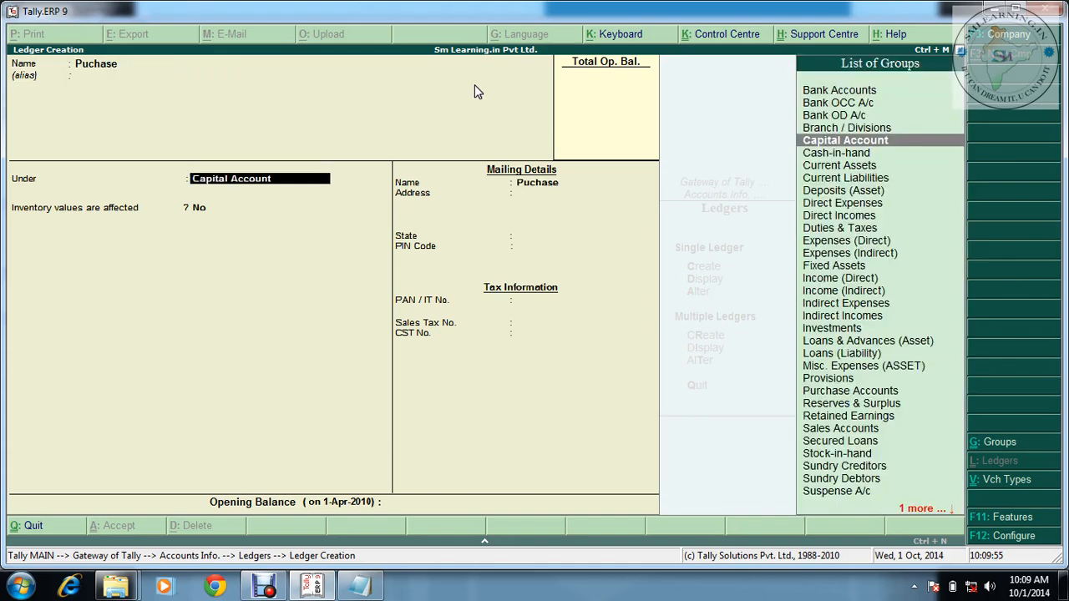
pyautogui.write('Pu')
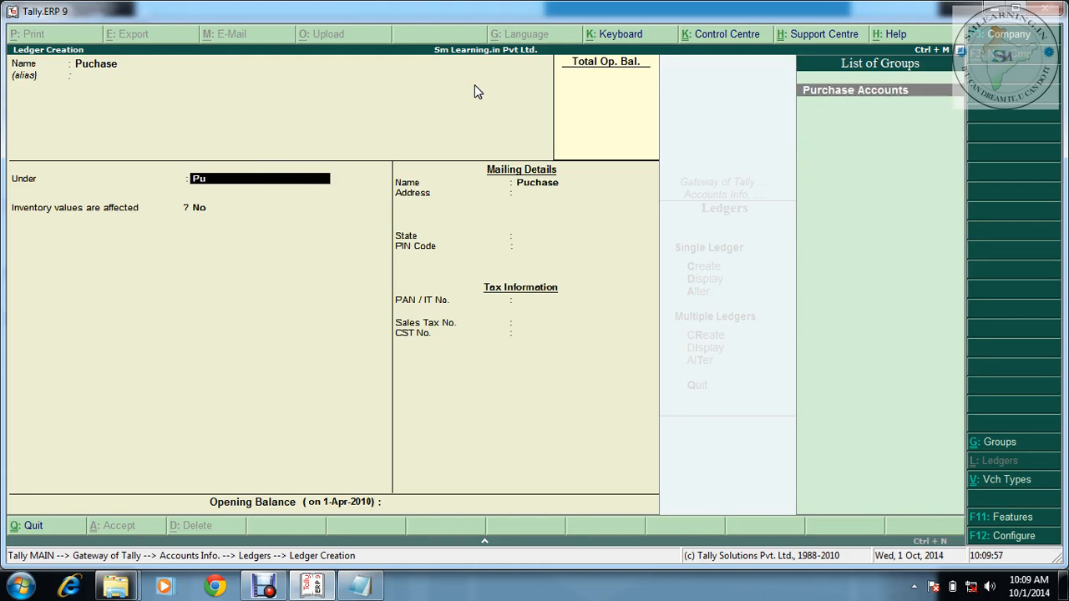
pyautogui.press('Return')
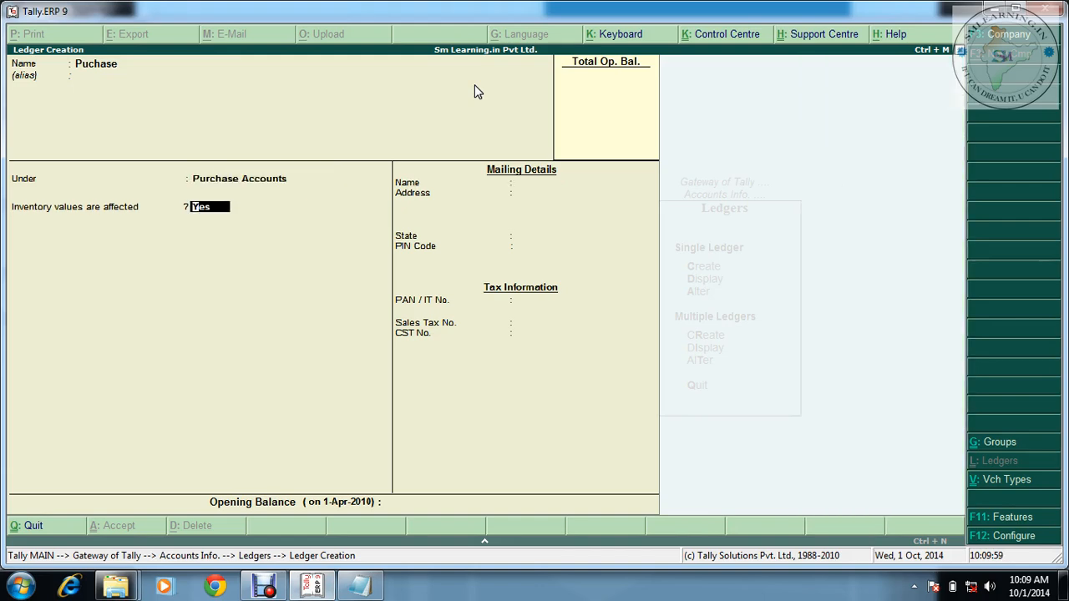
pyautogui.press('Return')
pyautogui.press('Return')
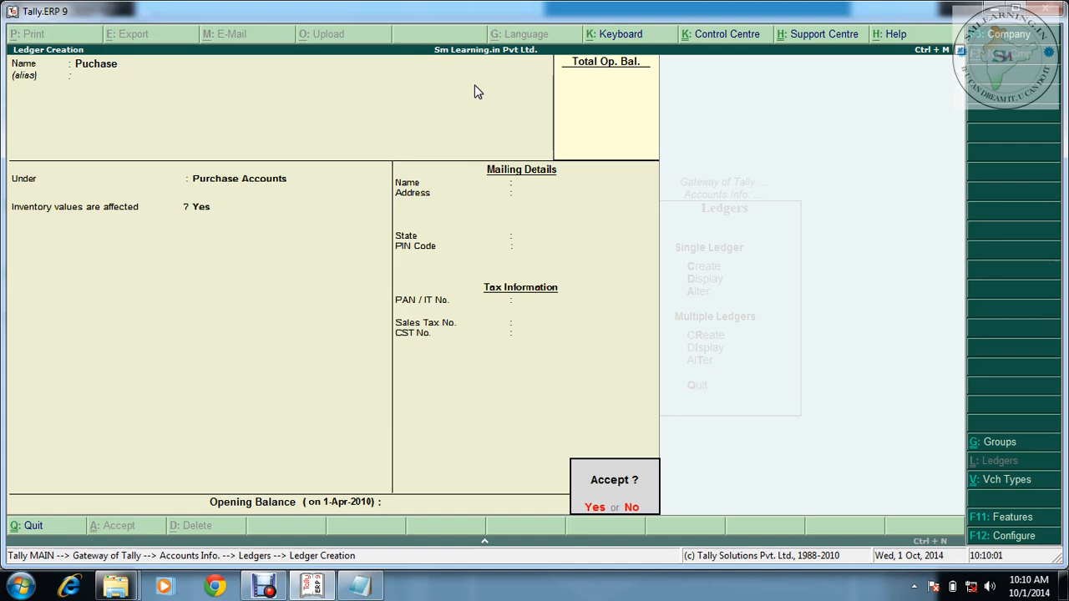
pyautogui.press('Return')
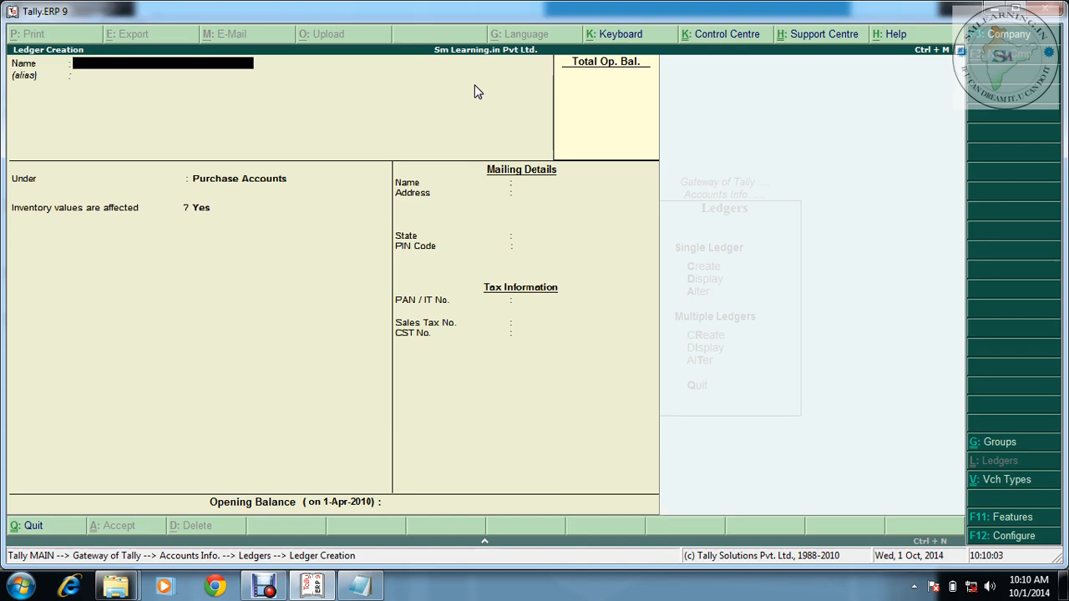
# Check the May 1 supplier in Notepad and enter that name in the new Tally ledger
pyautogui.click(359, 585)
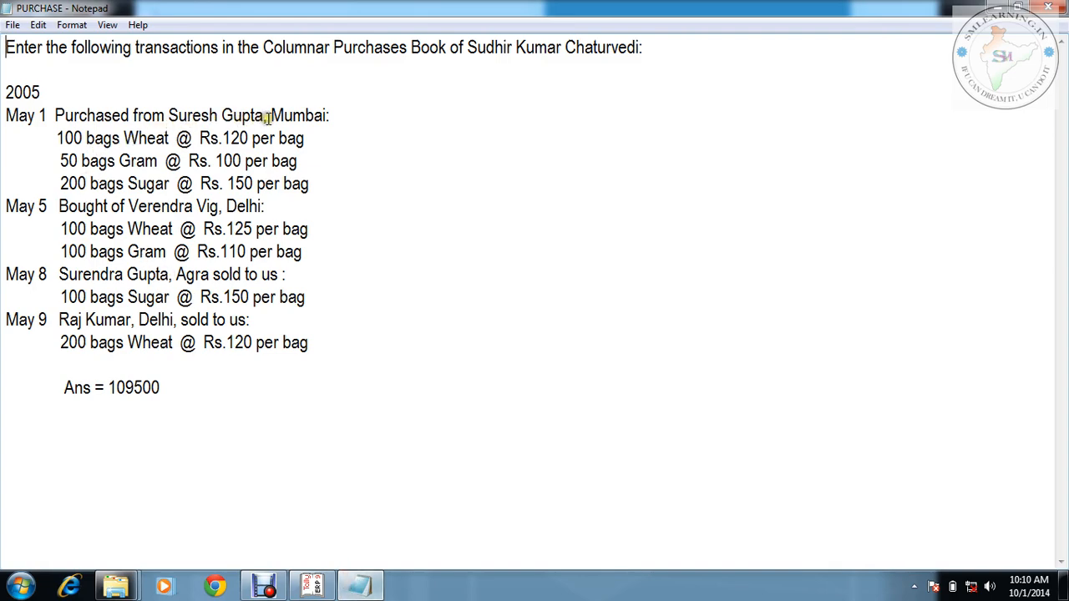
pyautogui.click(312, 585)
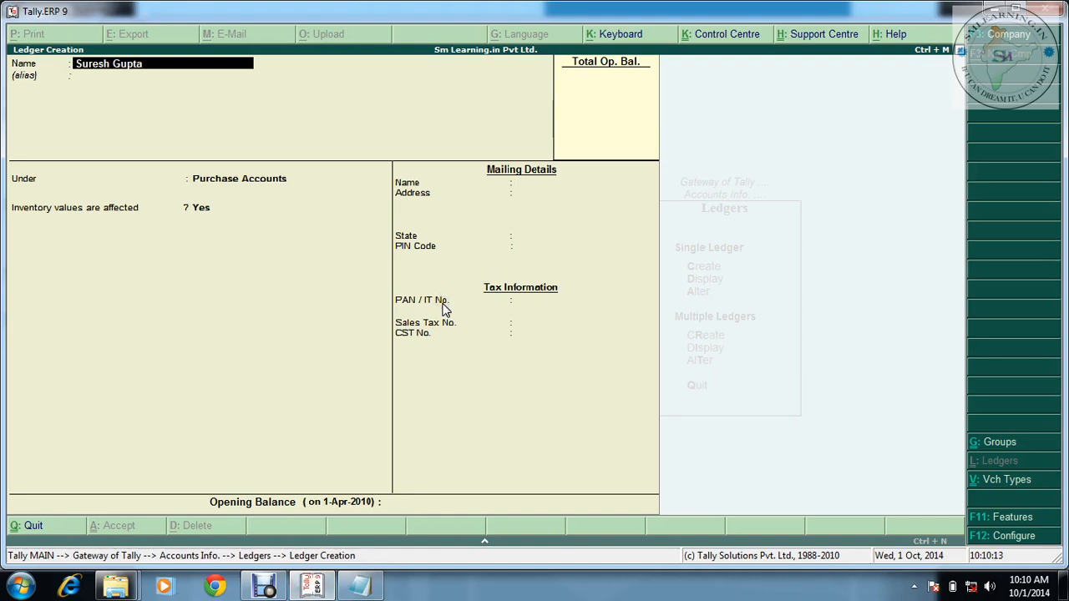
# Place the first supplier's ledger under the Sundry Creditors group
pyautogui.press('Return')
pyautogui.write('Sundry')
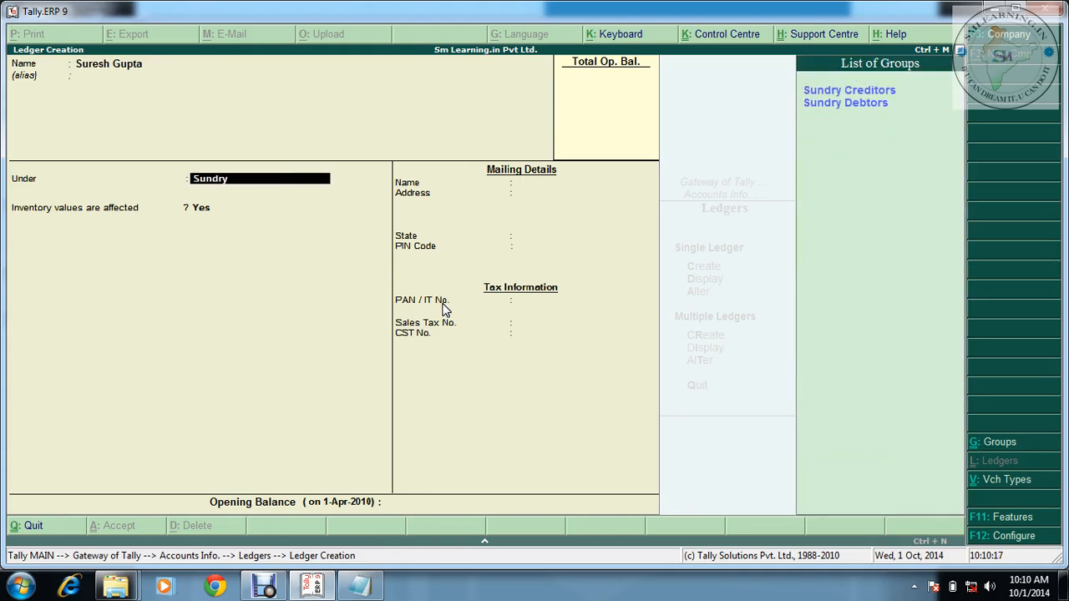
pyautogui.press('Down')
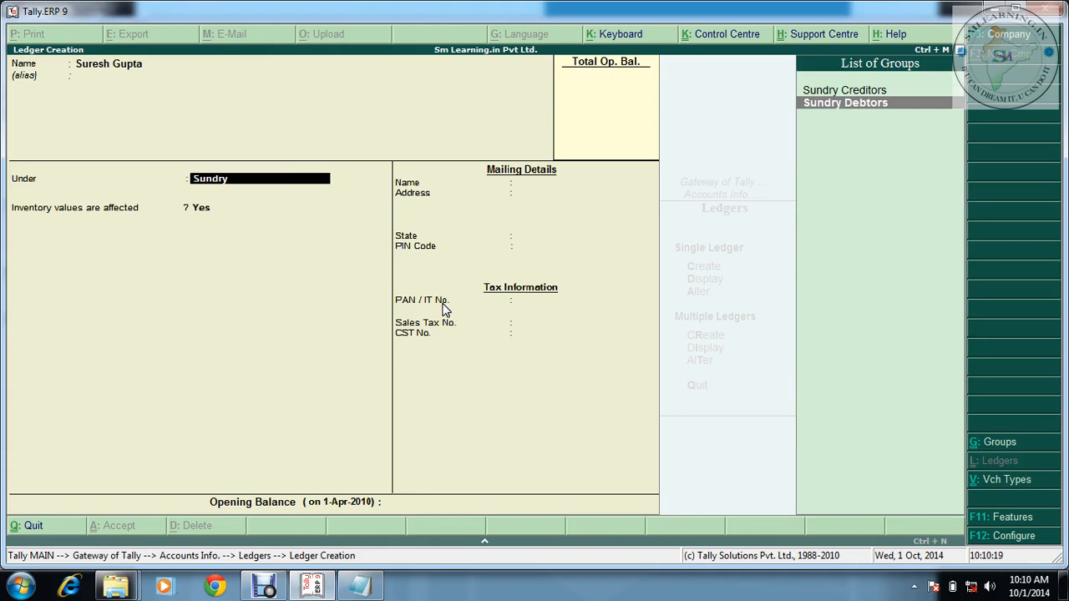
pyautogui.press('Up')
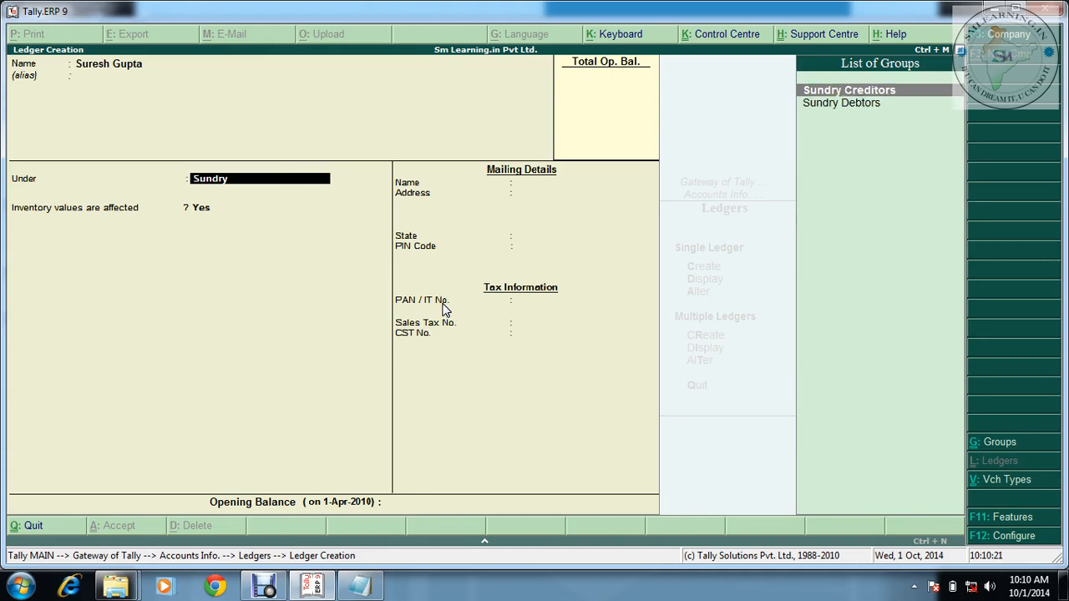
pyautogui.press('Return')
pyautogui.press('Return')
pyautogui.press('Return')
pyautogui.press('Return')
pyautogui.press('Return')
pyautogui.press('Return')
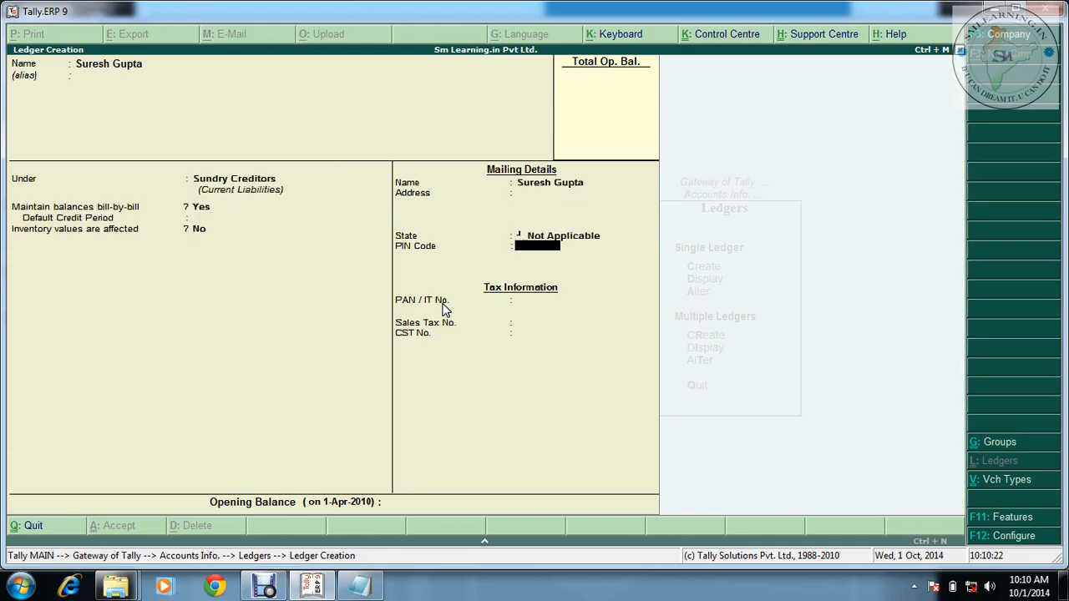
# Enter the supplier's two-line mailing address, correcting the mistyped first line
pyautogui.press('BackSpace')
pyautogui.press('BackSpace')
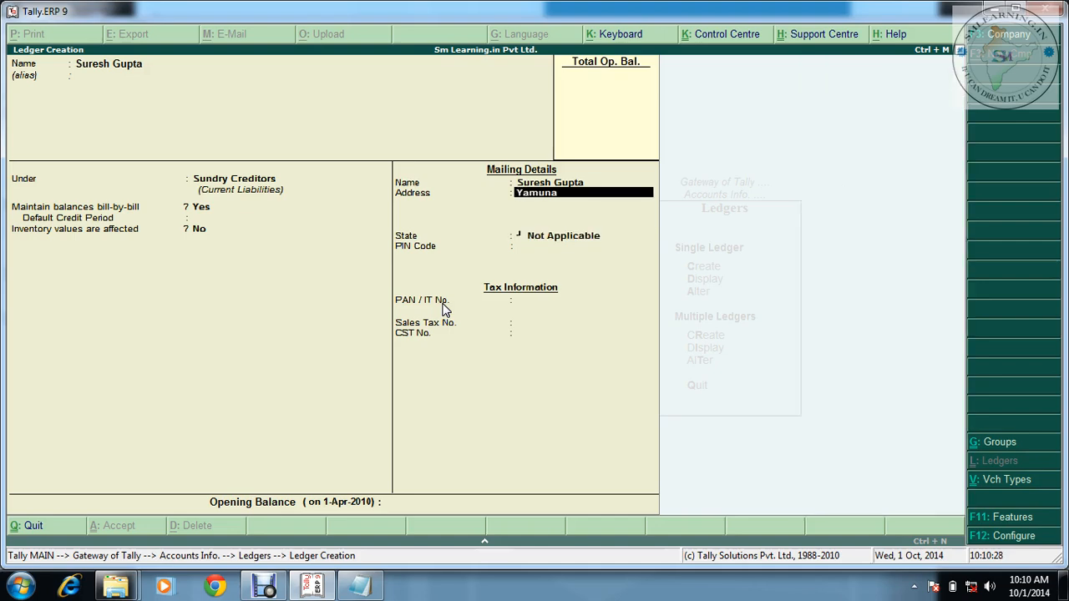
pyautogui.write('Yamuna Viha')
pyautogui.press('Return')
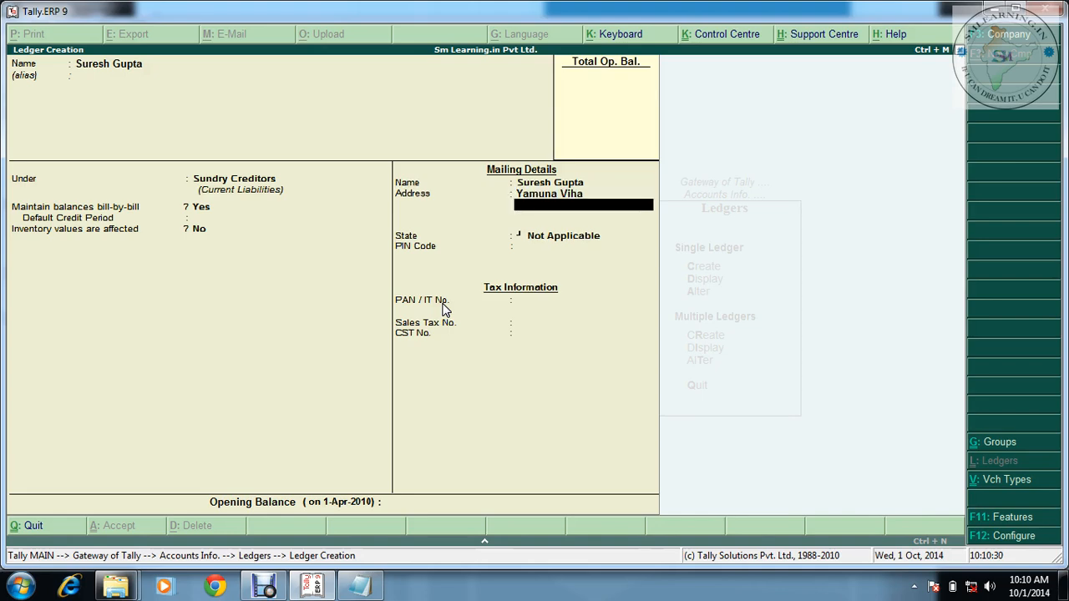
pyautogui.write('De')
pyautogui.press('BackSpace')
pyautogui.press('BackSpace')
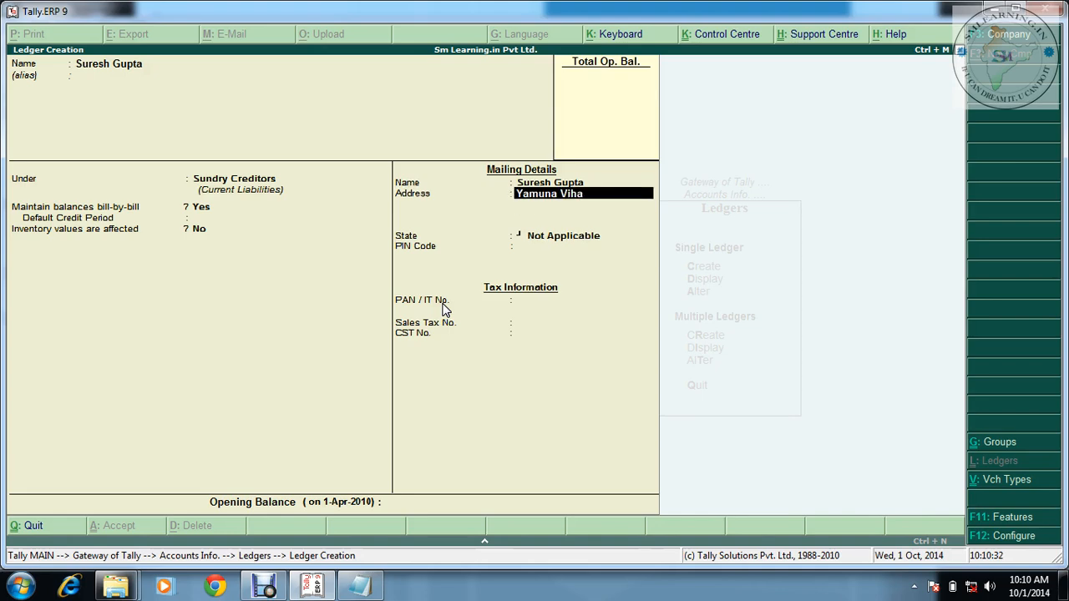
pyautogui.write('Yamuna Vihar')
pyautogui.press('Return')
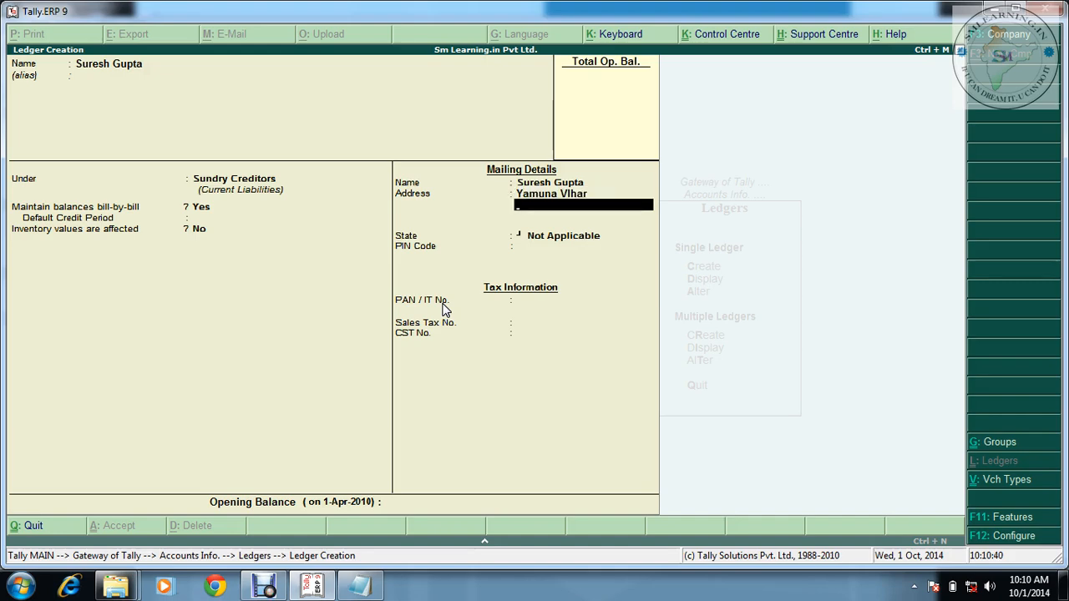
pyautogui.press('Return')
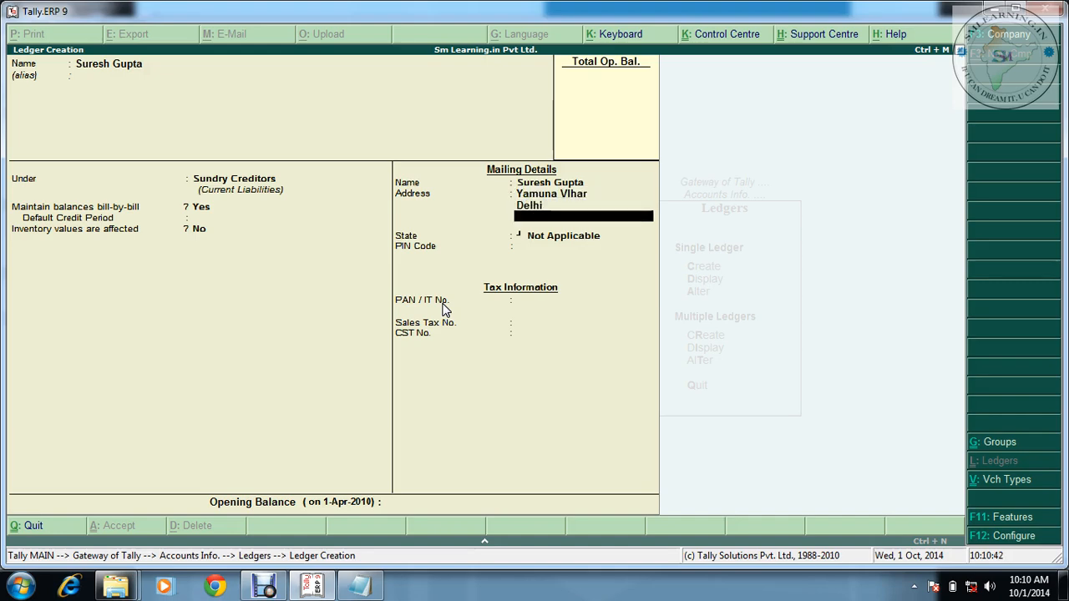
pyautogui.press('Return')
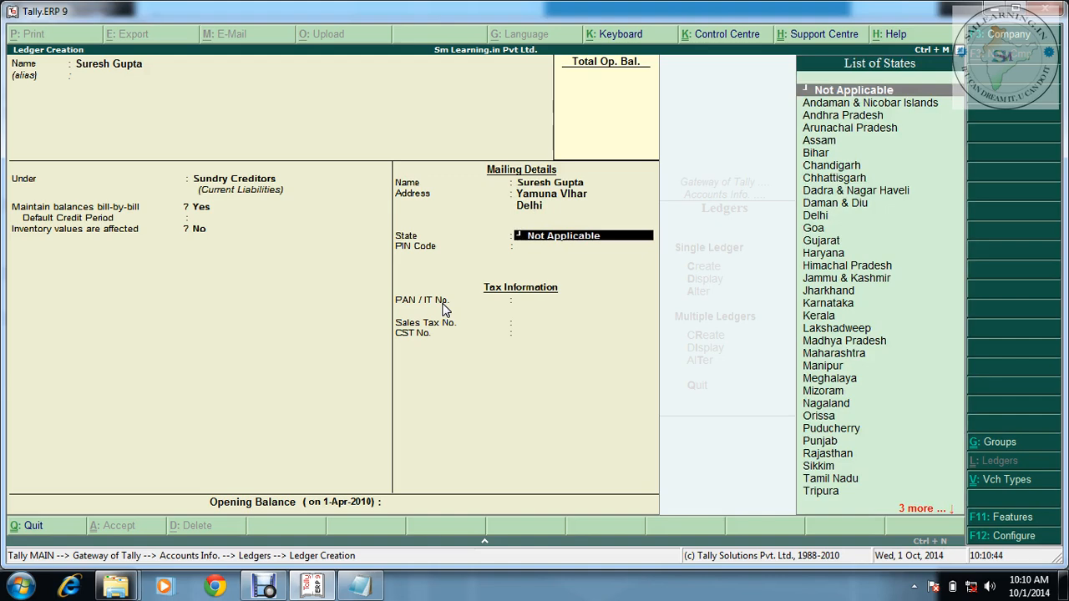
# Set the supplier's state to Delhi
pyautogui.write('D')
pyautogui.press('Down')
pyautogui.press('Down')
pyautogui.press('Down')
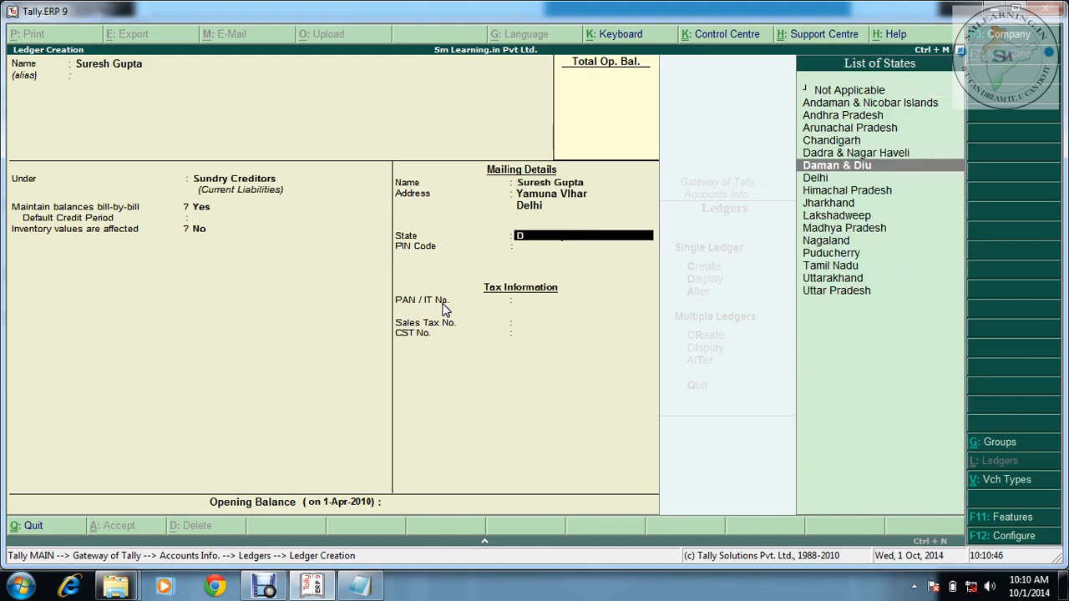
pyautogui.press('Up')
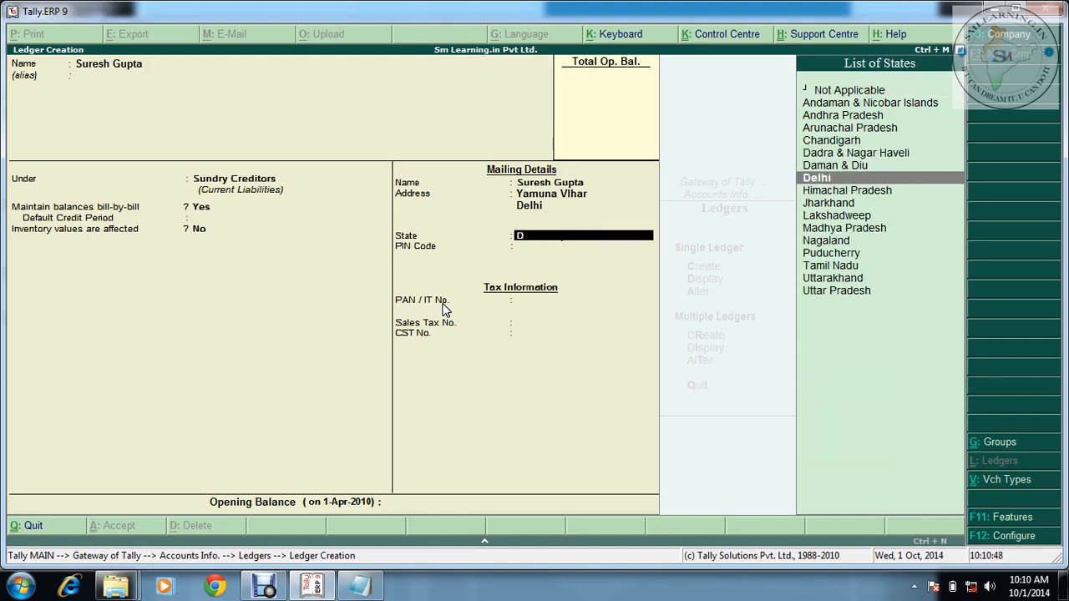
pyautogui.press('Return')
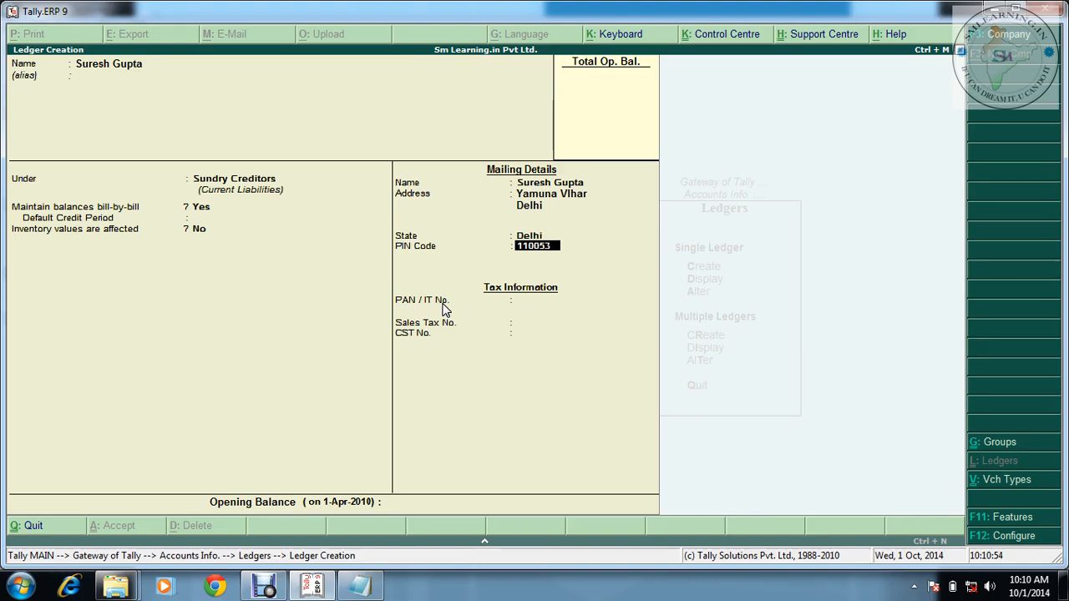
# Fill in the PIN code, PAN, sales tax and CST numbers, then save the ledger
pyautogui.press('Return')
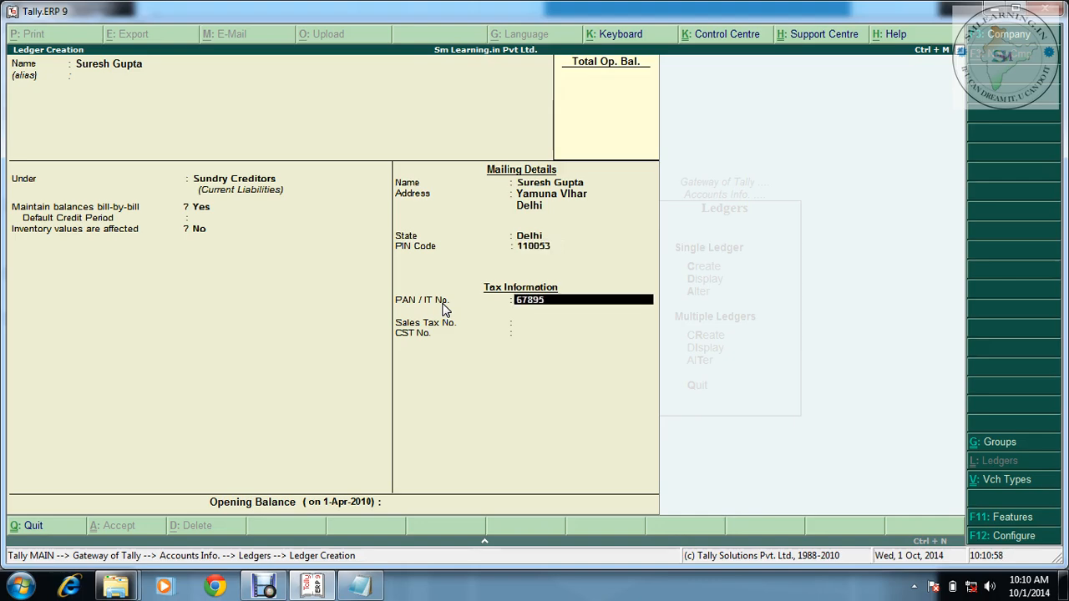
pyautogui.write('67895')
pyautogui.press('Return')
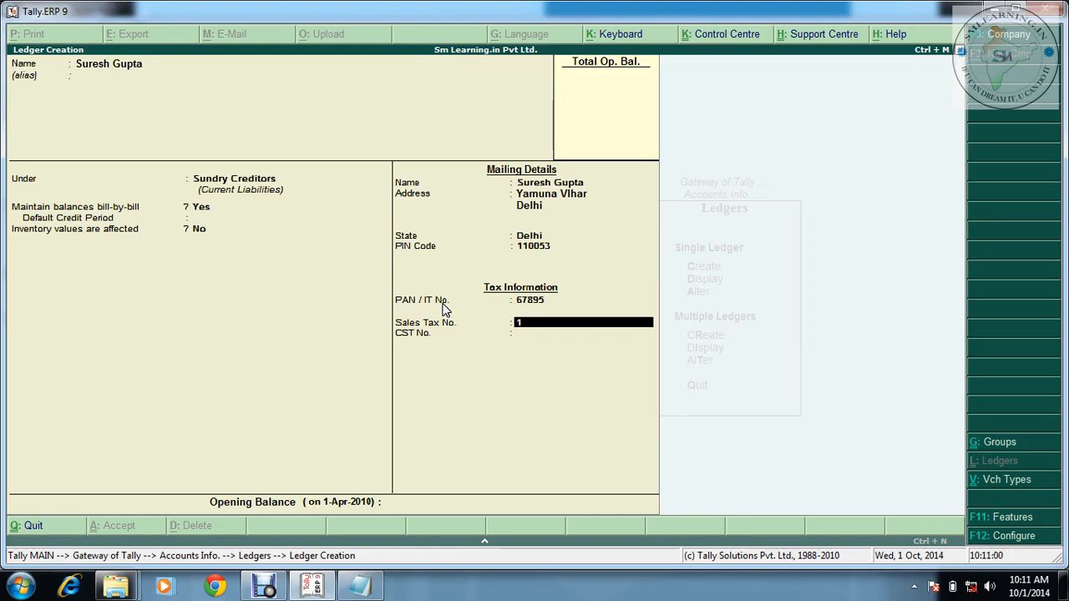
pyautogui.press('Return')
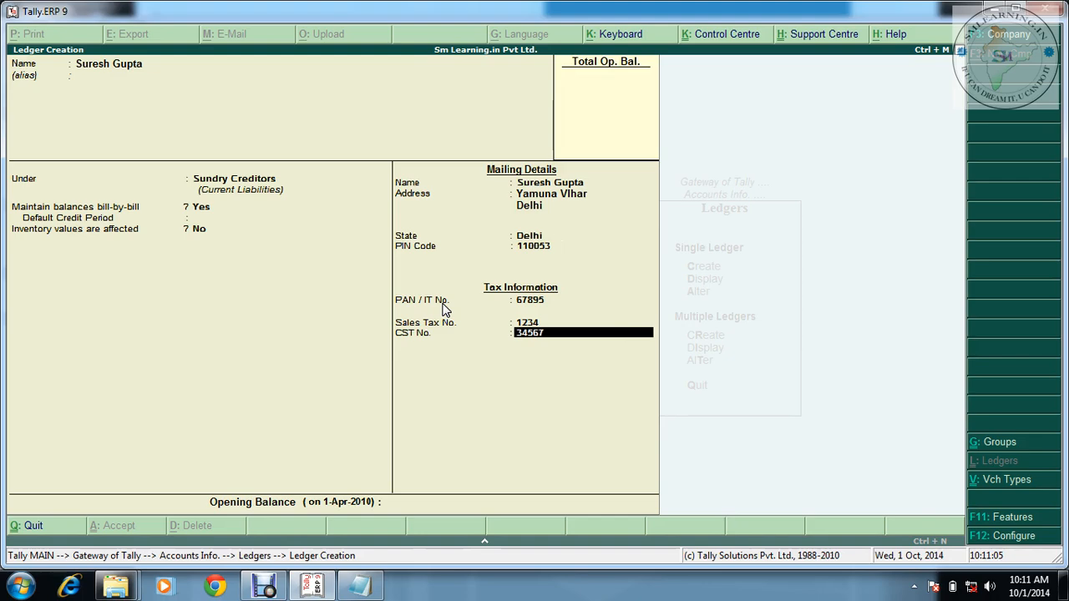
pyautogui.press('Return')
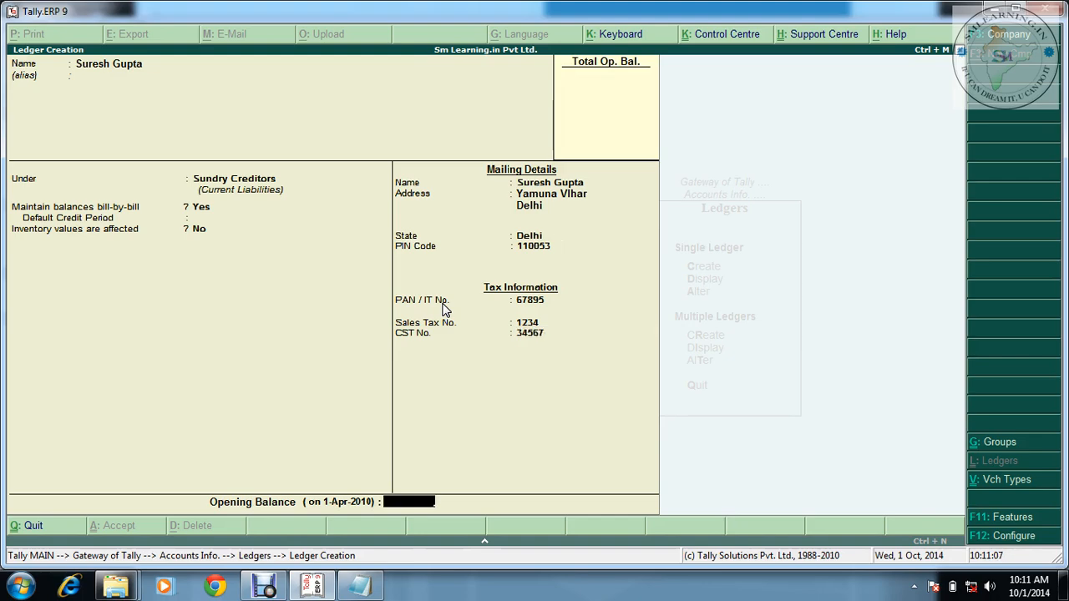
pyautogui.press('Return')
pyautogui.press('Return')
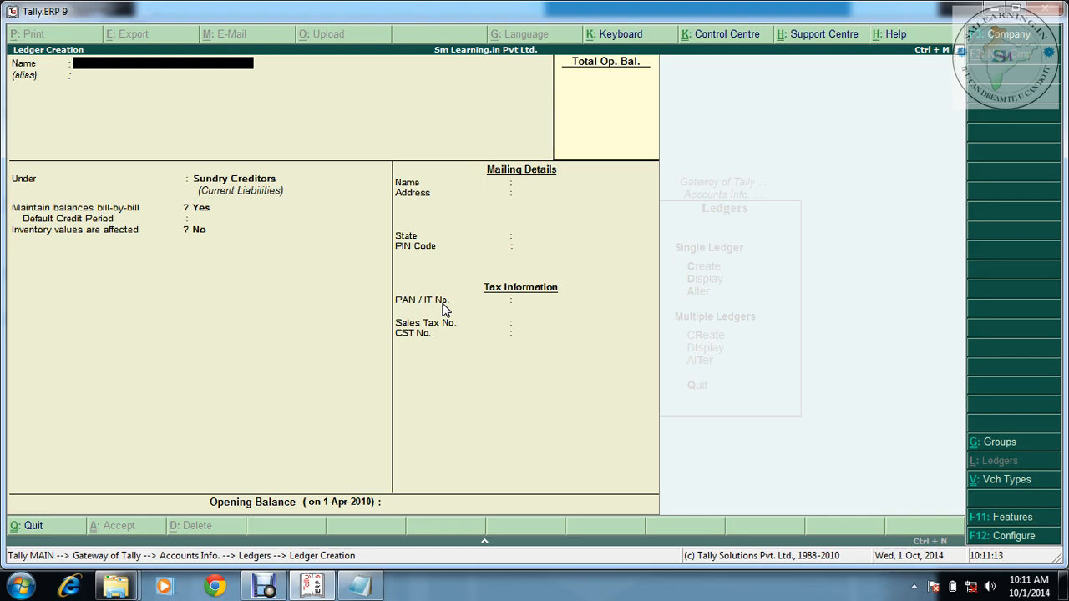
# Look up the May 5 Delhi supplier in the PURCHASE notes, then go back to Tally
pyautogui.click(361, 585)
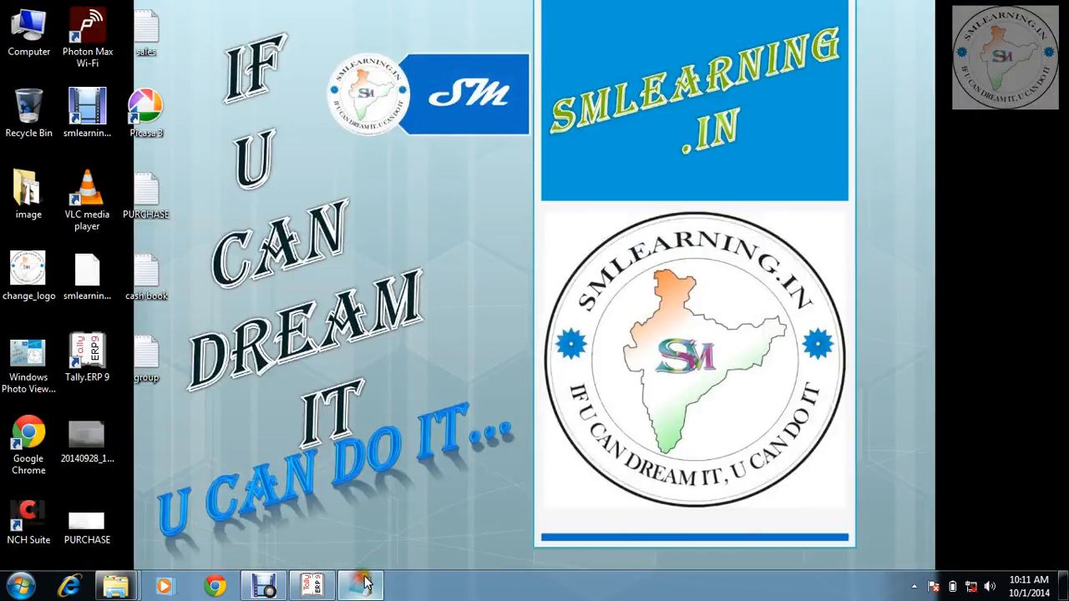
pyautogui.click(360, 585)
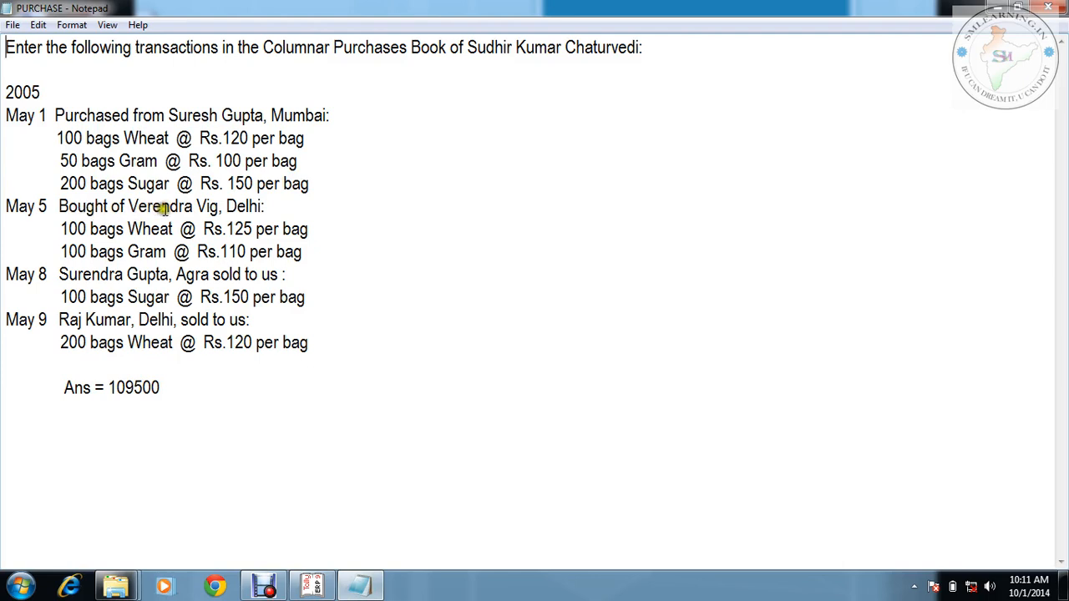
pyautogui.click(313, 585)
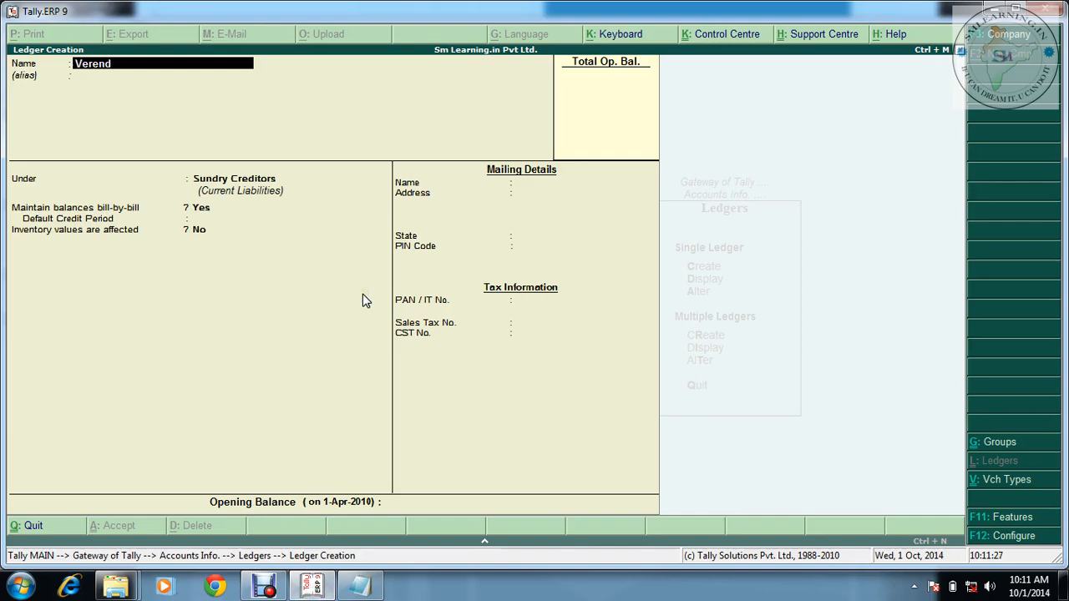
# Save the May 5 Delhi supplier's ledger under Sundry Creditors
pyautogui.write('Vig')
pyautogui.press('Return')
pyautogui.press('Return')
pyautogui.press('Return')
pyautogui.press('Return')
pyautogui.press('Return')
pyautogui.press('Return')
pyautogui.press('Return')
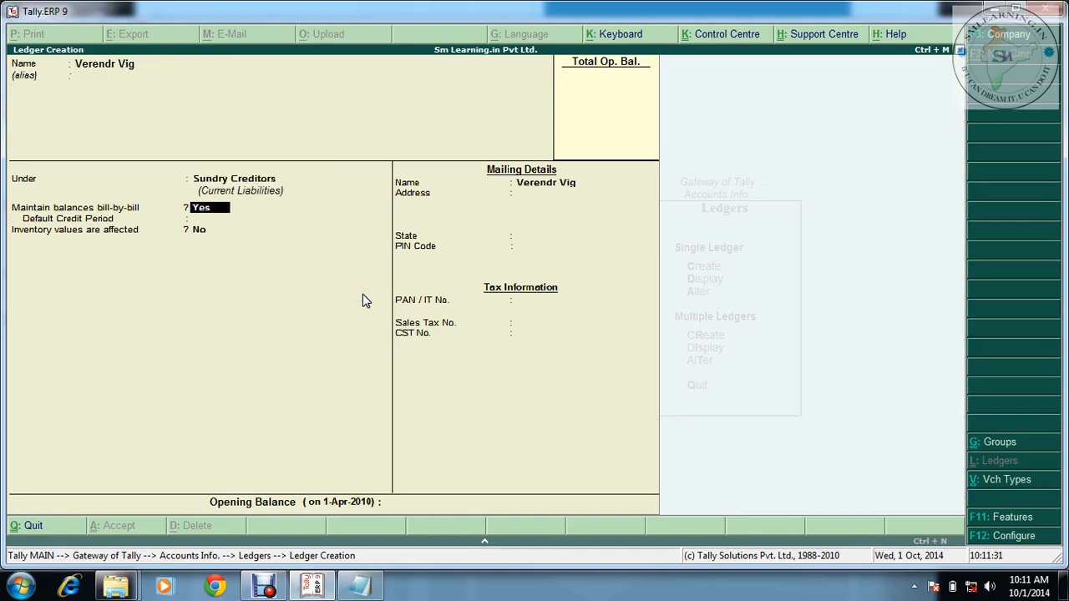
pyautogui.press('Return')
pyautogui.press('Return')
pyautogui.press('Return')
pyautogui.press('Return')
pyautogui.press('Return')
pyautogui.press('Return')
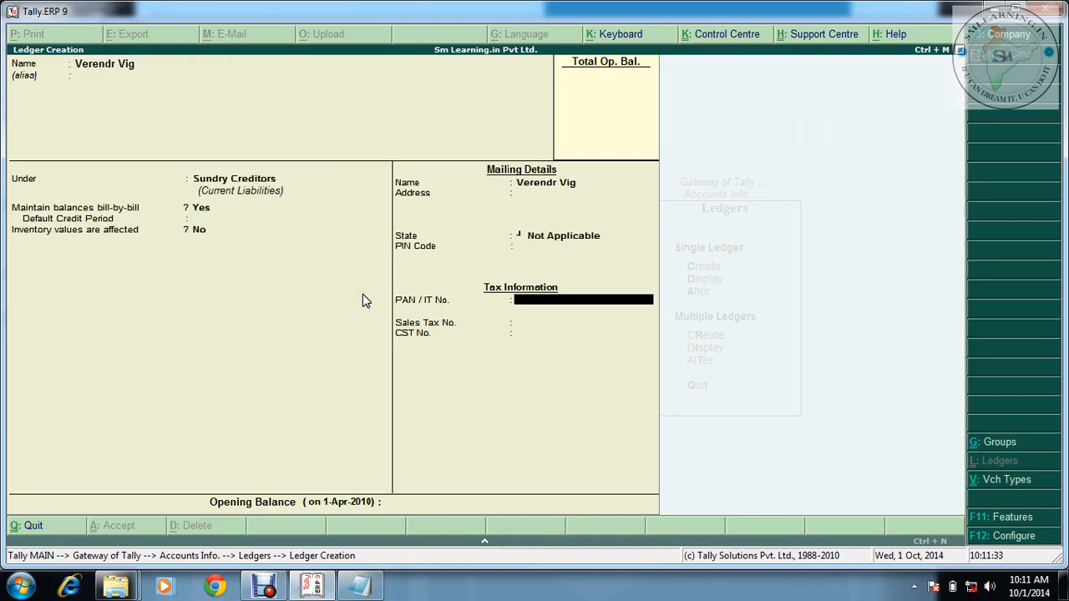
pyautogui.press('Return')
pyautogui.press('Return')
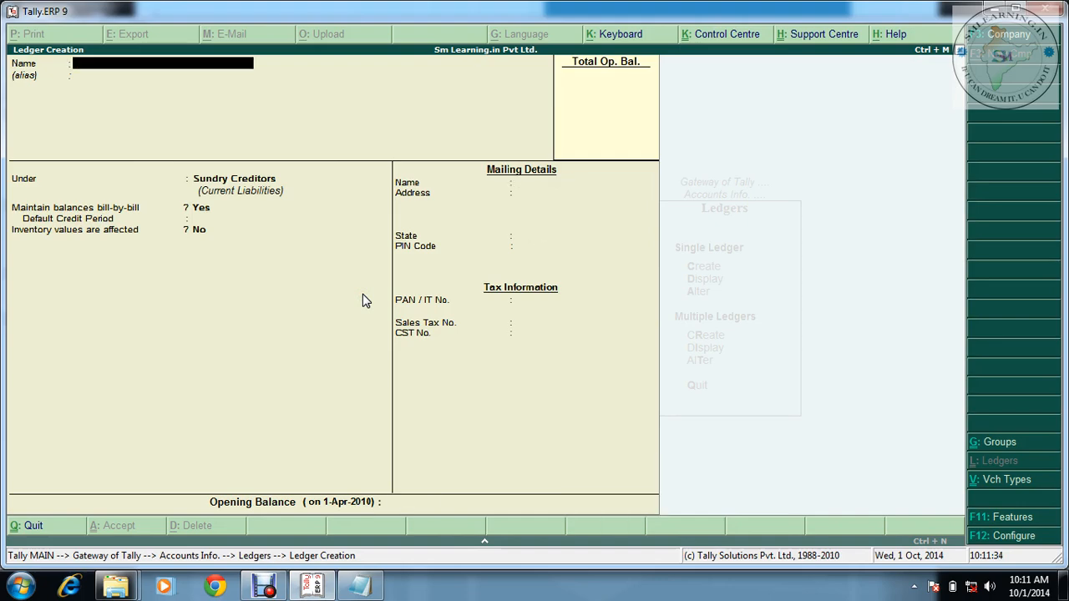
# Look up the May 8 Agra supplier and save their ledger under Sundry Creditors
pyautogui.click(360, 587)
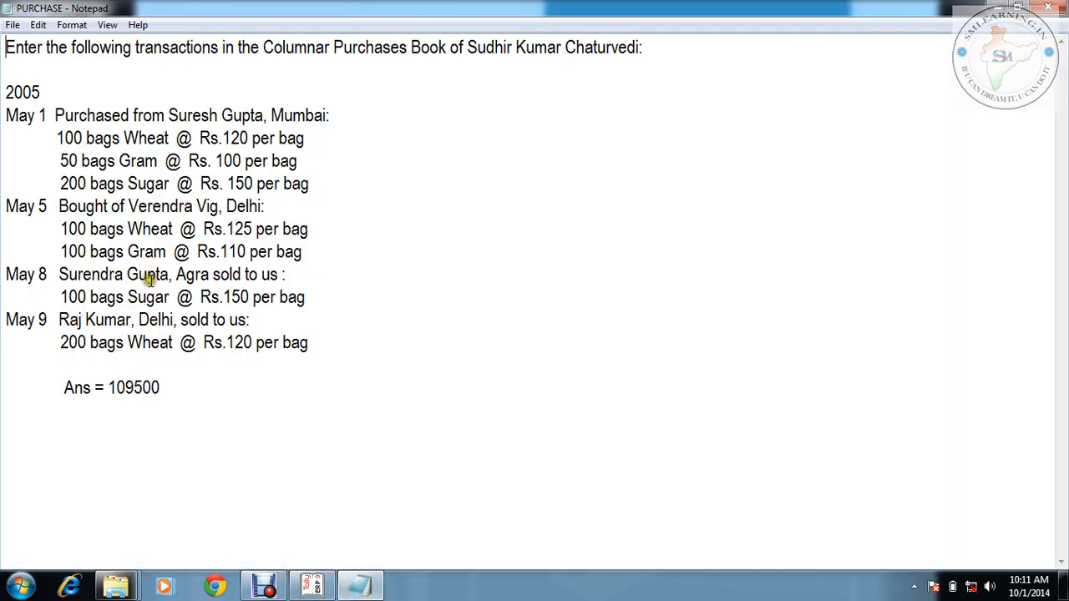
pyautogui.click(309, 588)
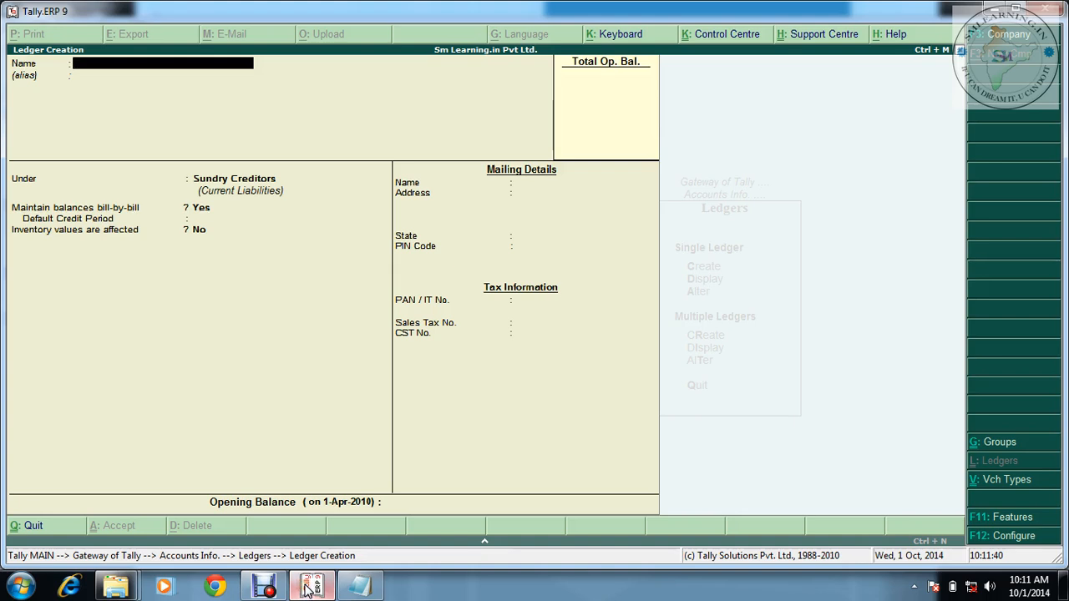
pyautogui.press('Return')
pyautogui.press('Return')
pyautogui.press('Return')
pyautogui.press('Return')
pyautogui.press('Return')
pyautogui.press('Return')
pyautogui.press('Return')
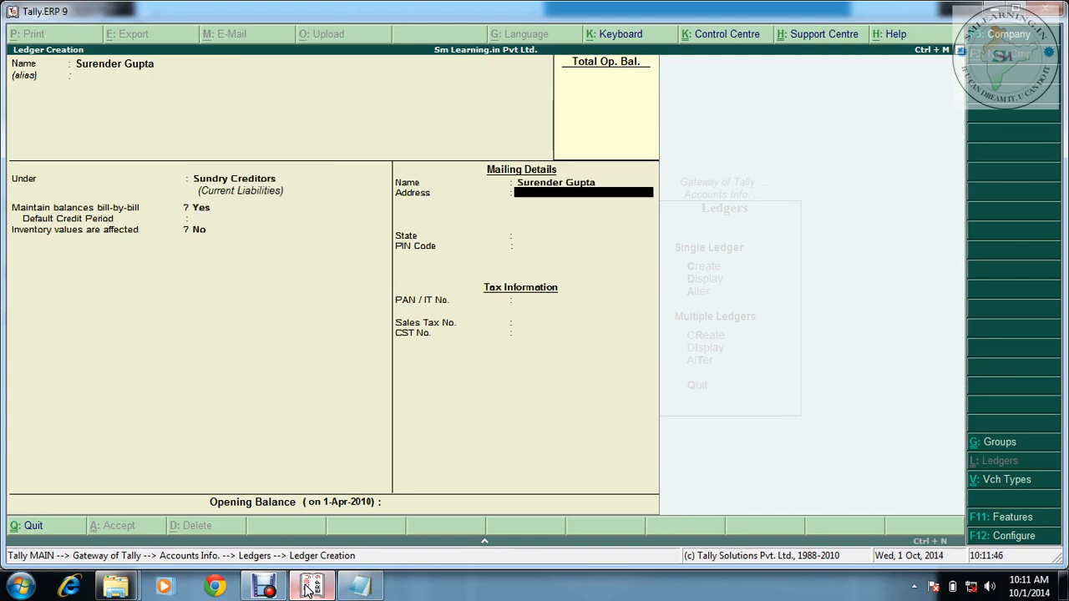
pyautogui.press('Return')
pyautogui.press('Return')
pyautogui.press('Return')
pyautogui.press('Return')
pyautogui.press('Return')
pyautogui.press('Return')
pyautogui.press('Return')
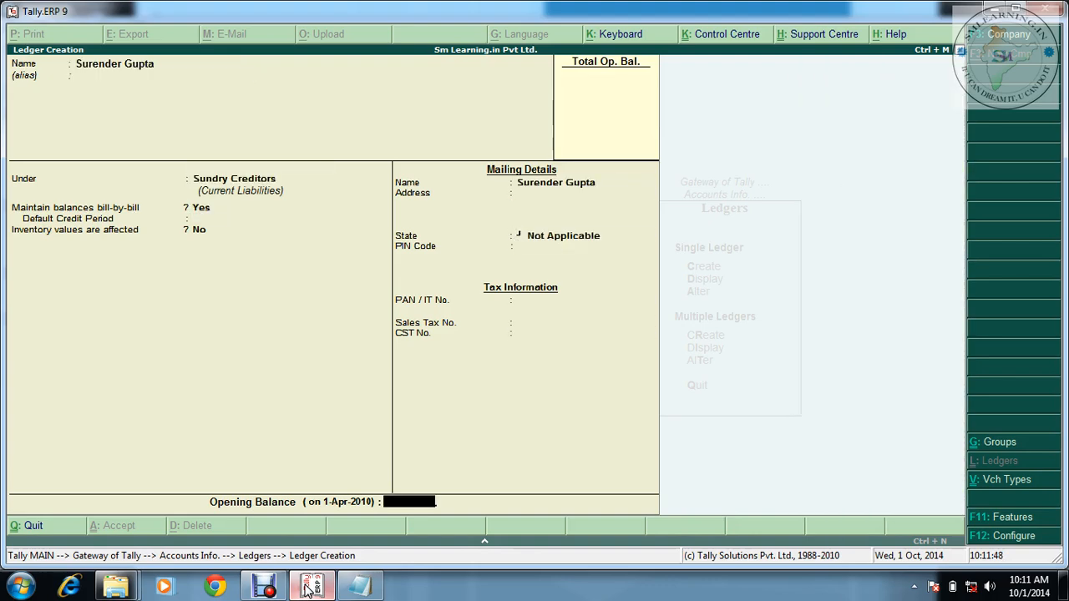
pyautogui.press('Return')
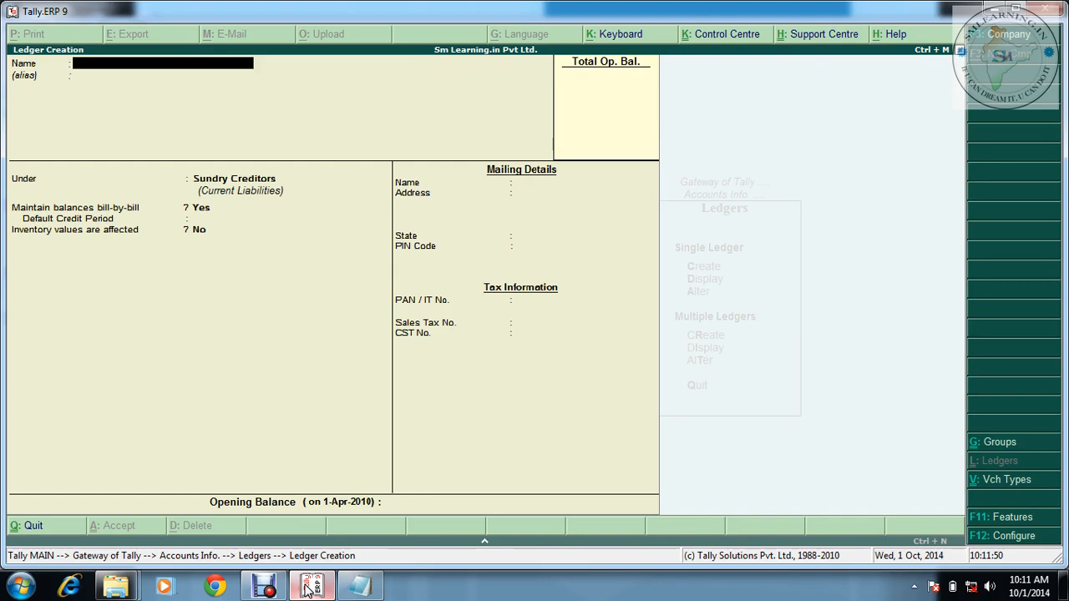
pyautogui.click(351, 583)
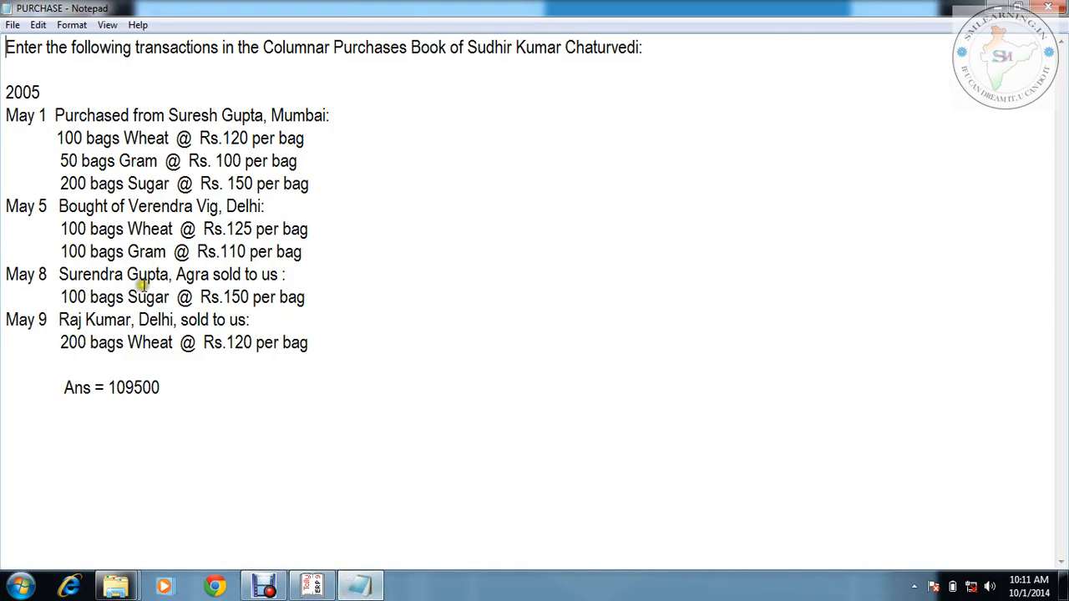
pyautogui.click(365, 568)
# Fill in the fourth supplier's ledger under Sundry Creditors with state Not Applicable
pyautogui.click(315, 587)
pyautogui.click(316, 587)
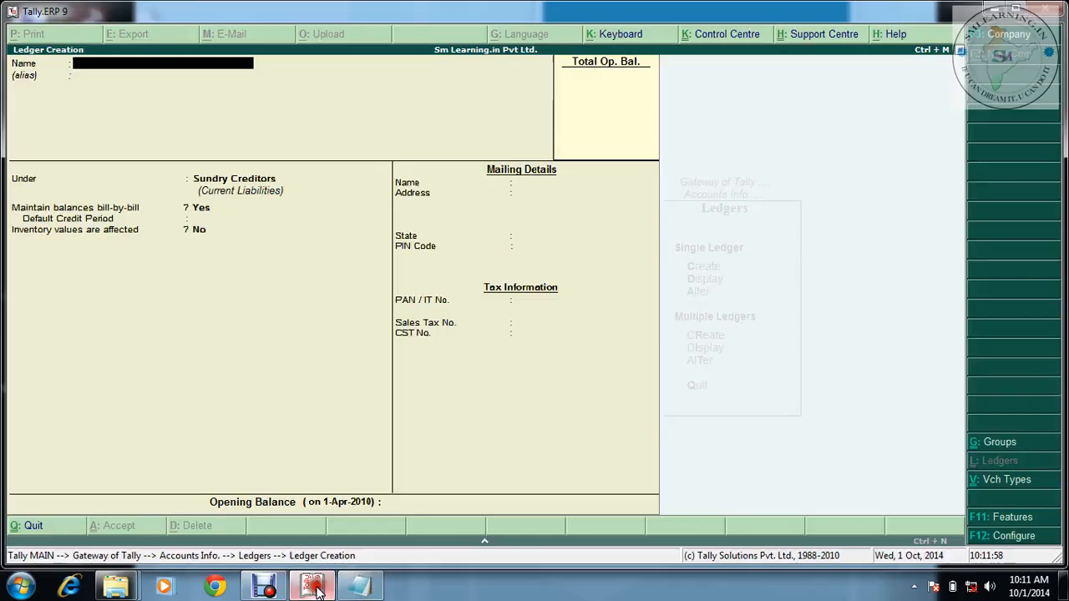
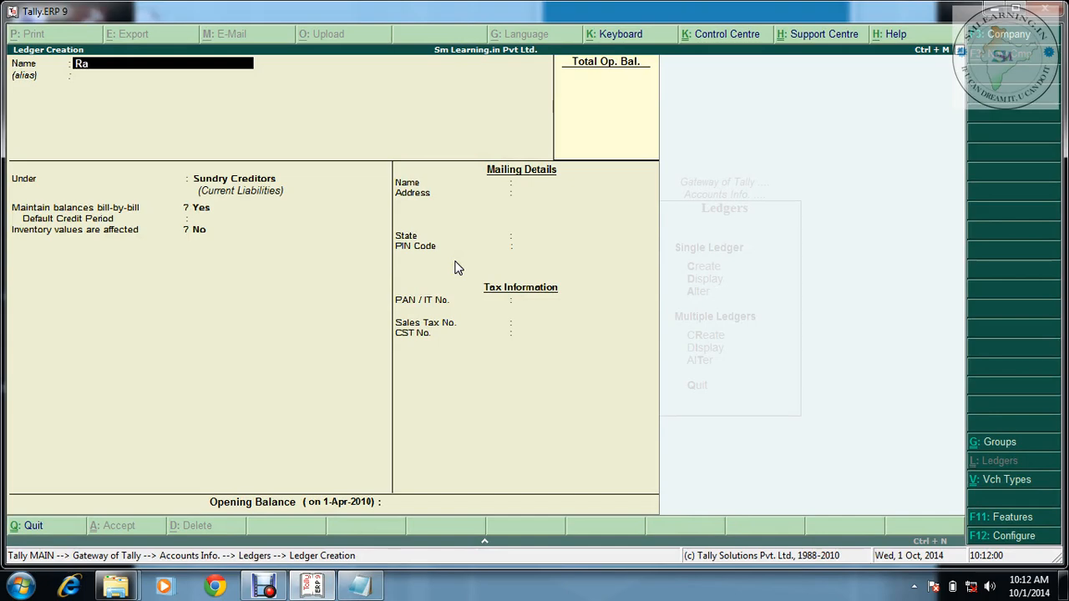
pyautogui.press('Return')
pyautogui.press('Return')
pyautogui.press('Return')
pyautogui.press('Return')
pyautogui.press('Return')
pyautogui.press('Return')
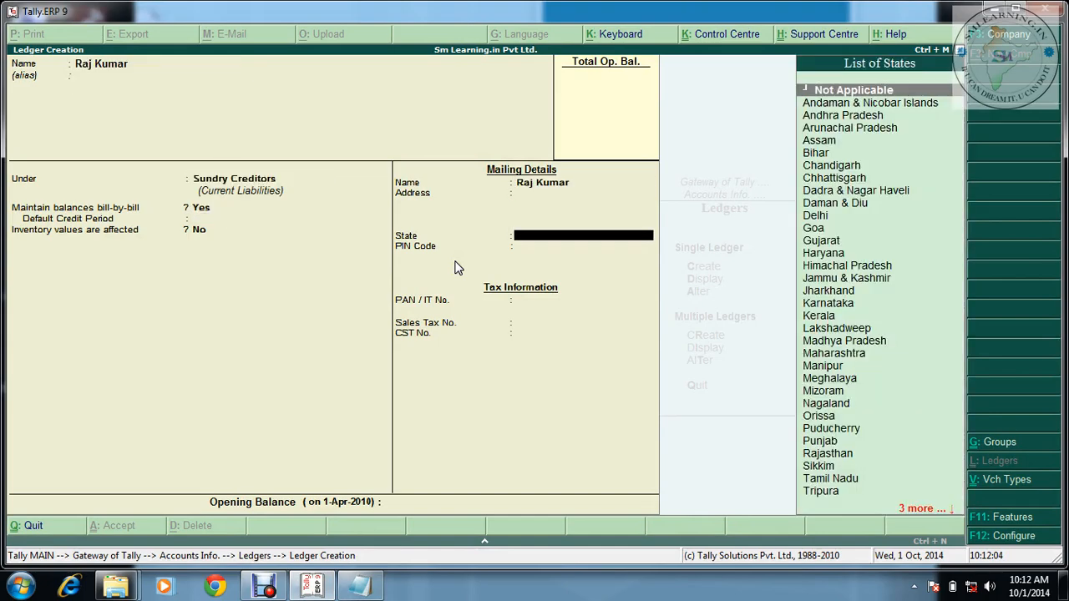
pyautogui.press('Return')
pyautogui.press('Return')
pyautogui.press('Return')
pyautogui.press('Return')
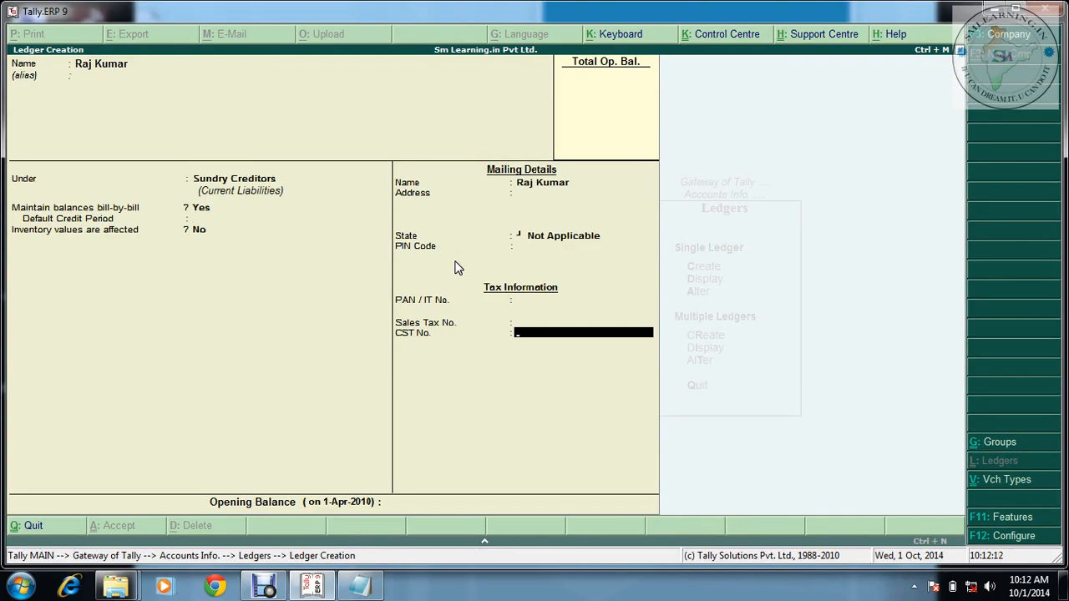
pyautogui.press('Return')
pyautogui.press('Return')
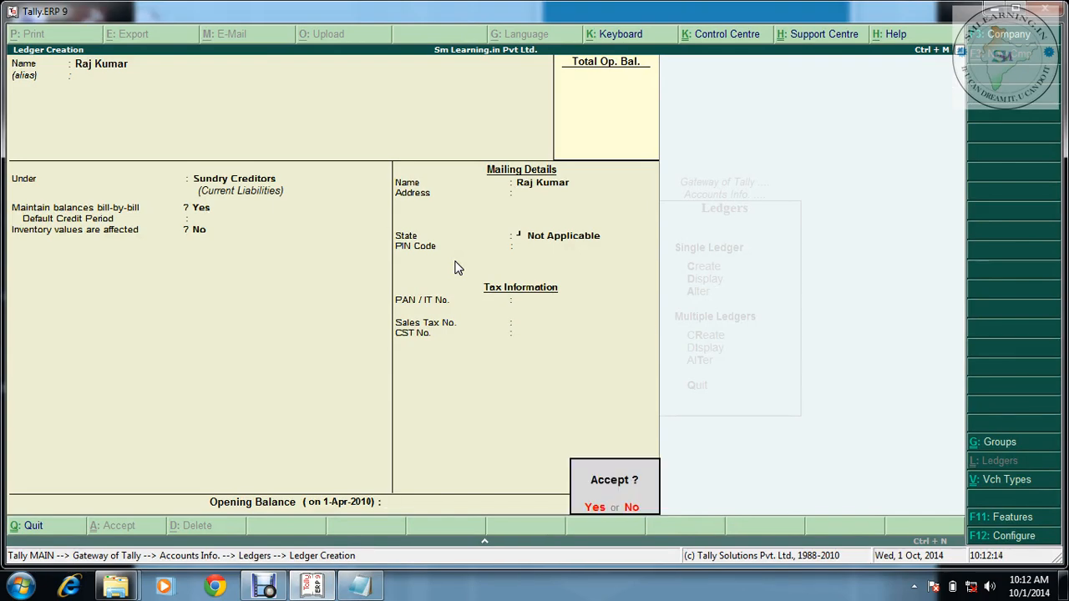
pyautogui.press('Return')
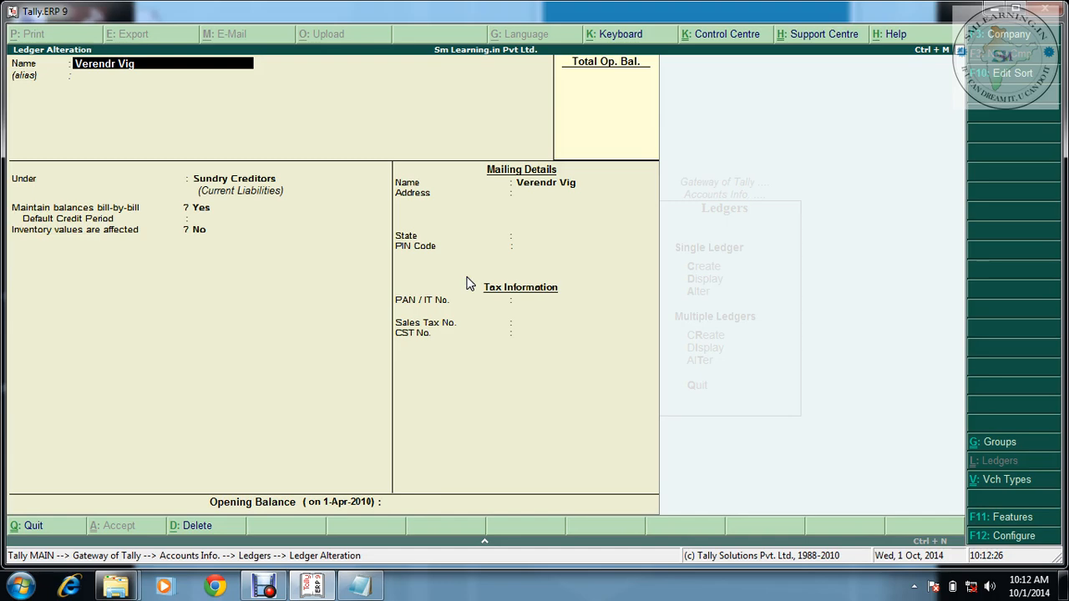
# Page back through the saved ledgers in Ledger Alteration to review each supplier's details
pyautogui.press('pageup')
pyautogui.press('pageup')
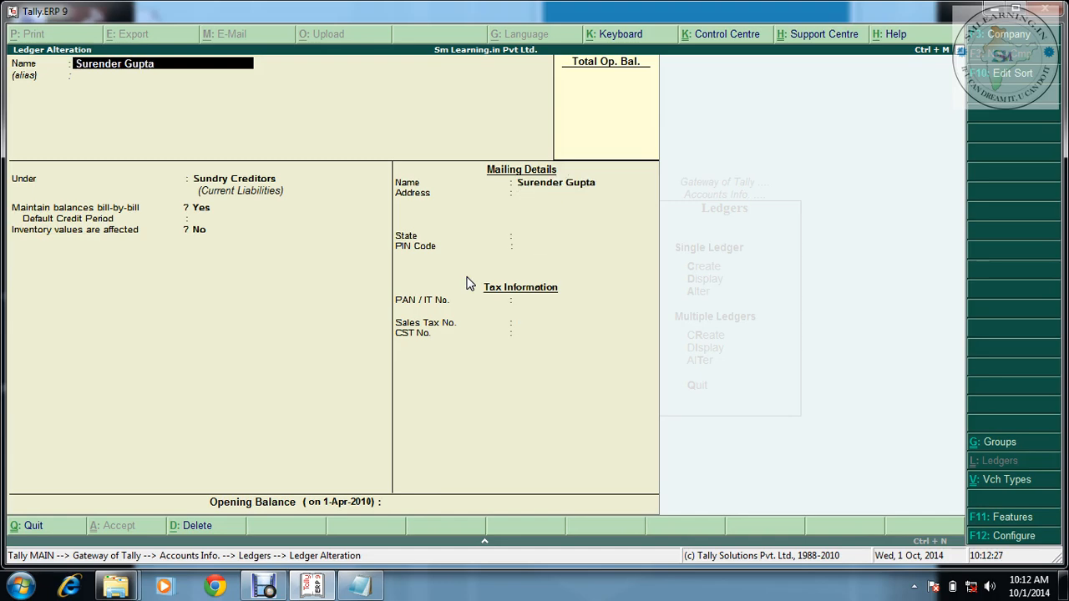
pyautogui.press('pageup')
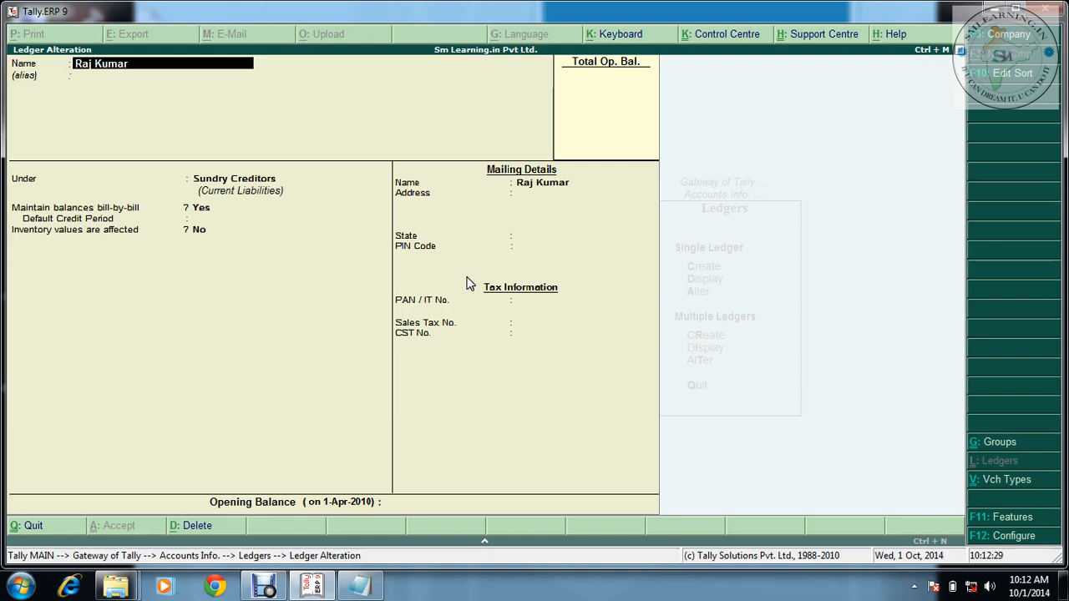
pyautogui.press('pageup')
pyautogui.press('pageup')
pyautogui.press('pageup')
pyautogui.press('pageup')
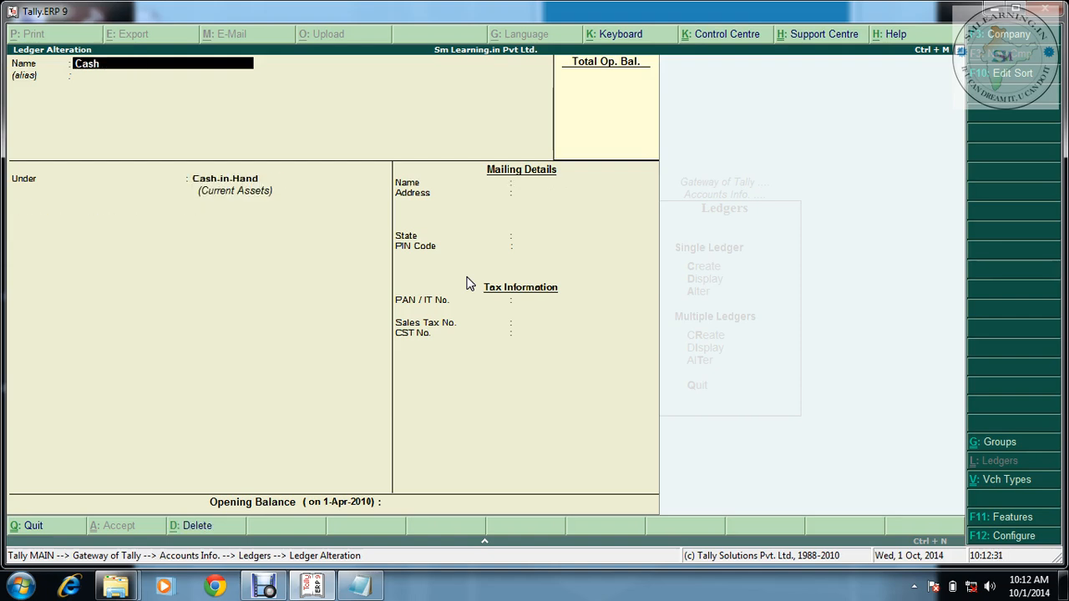
pyautogui.press('pageup')
pyautogui.press('pageup')
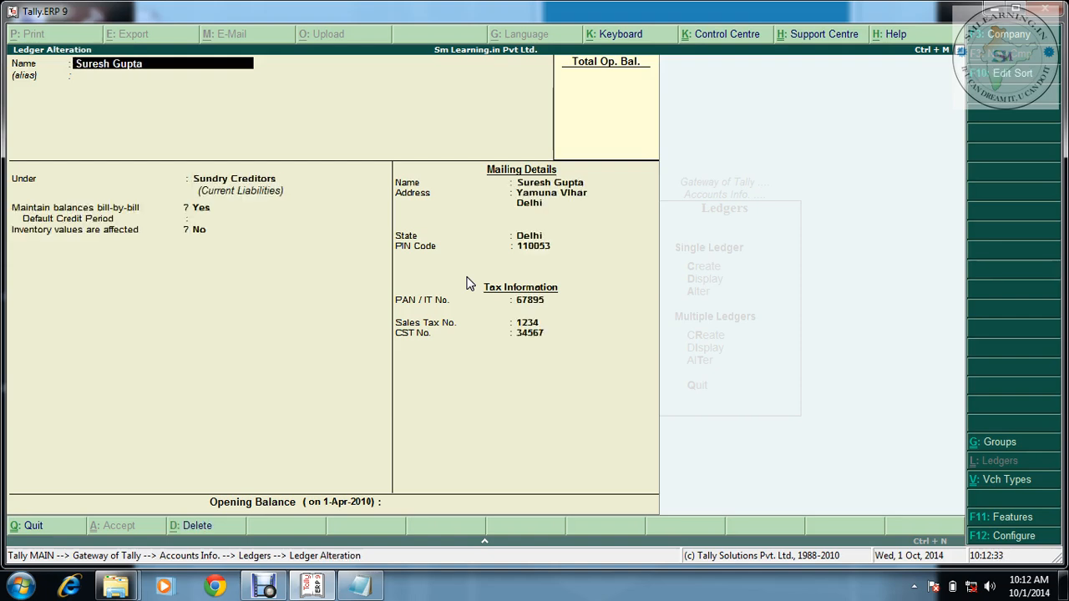
pyautogui.press('pageup')
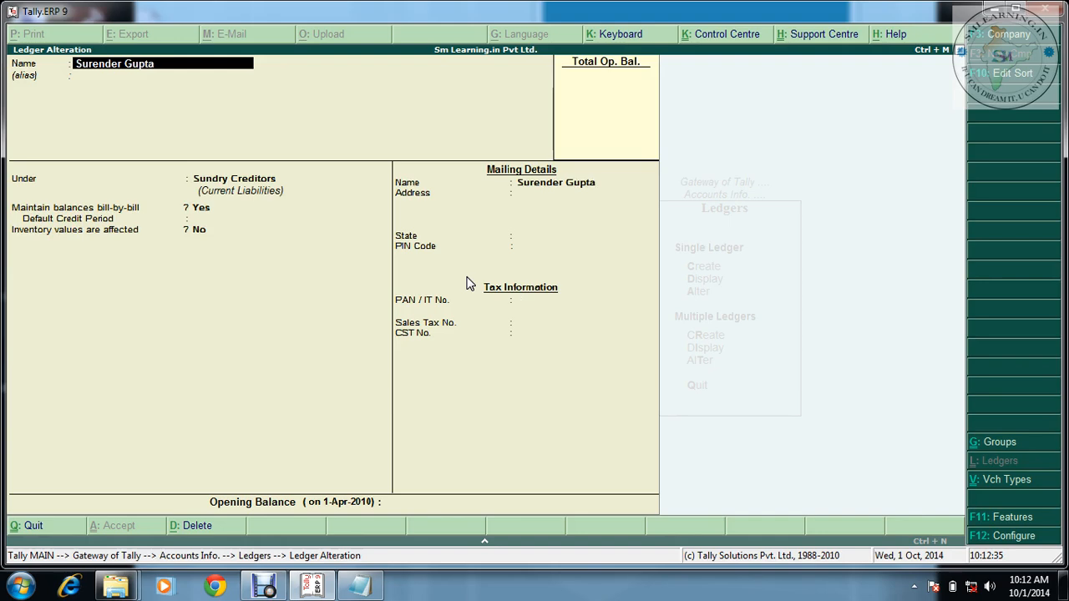